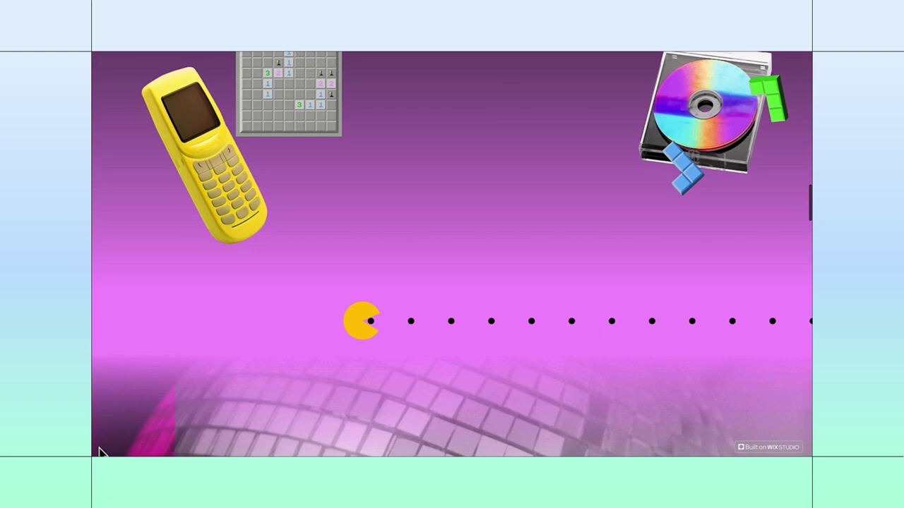
{"action": "scroll", "coordinate": [101, 452], "scroll_direction": "up", "scroll_amount": 5}
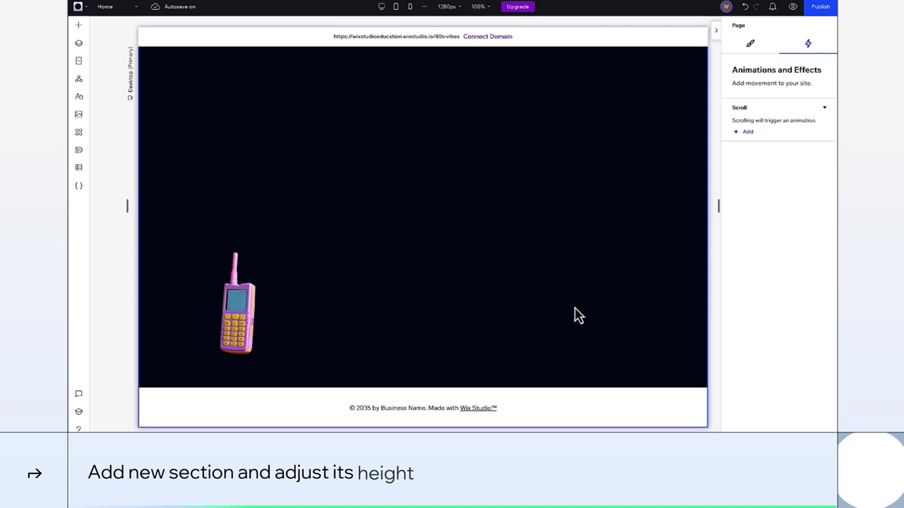
Add a blank section directly above the footer and set its height to 930 px
{"action": "mouse_move", "coordinate": [439, 396]}
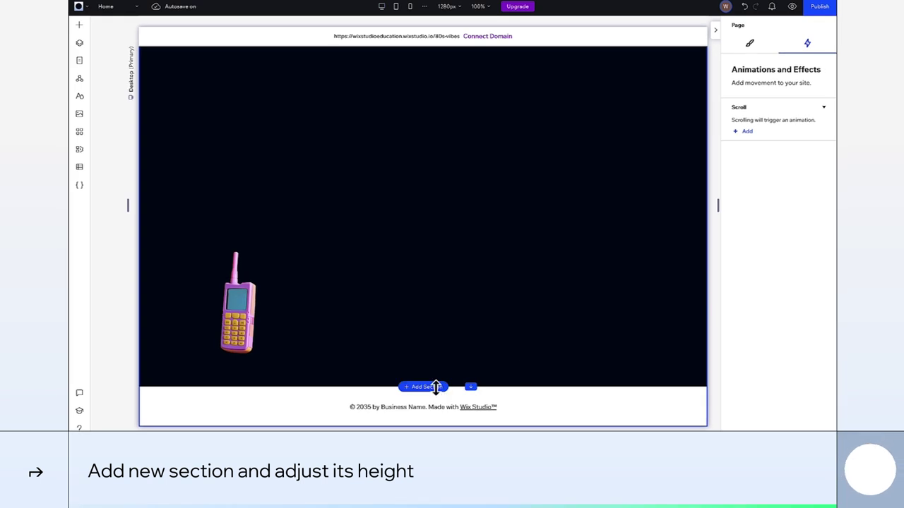
{"action": "left_click", "coordinate": [435, 387]}
{"action": "left_click", "coordinate": [750, 44]}
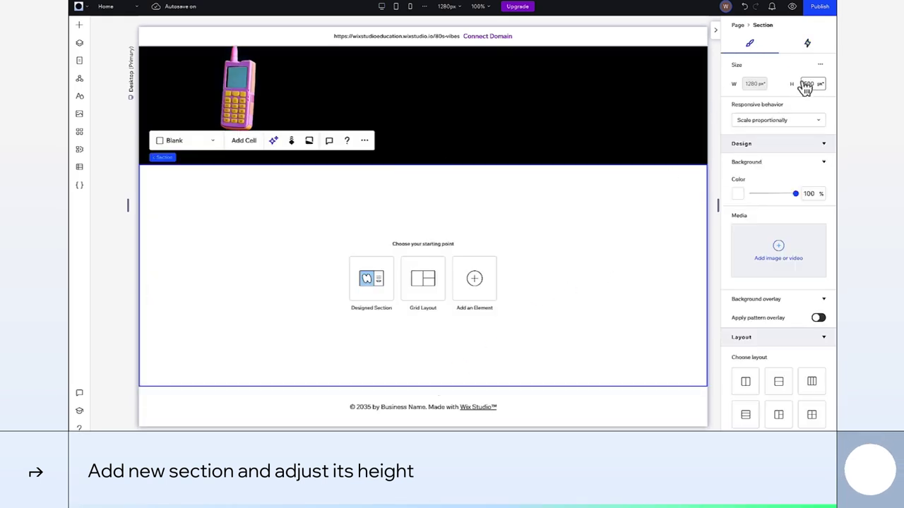
{"action": "left_click", "coordinate": [687, 189]}
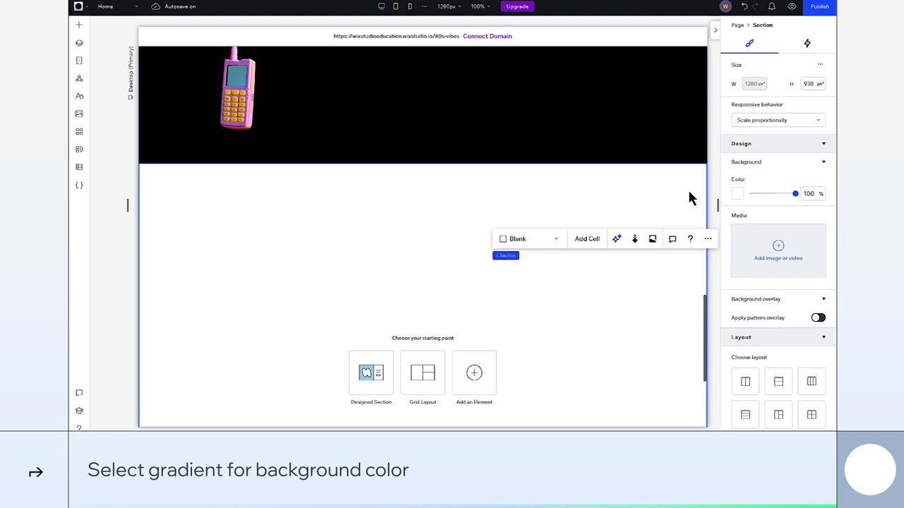
Give the new section a linear gradient background with an angle of 0 degrees
{"action": "scroll", "coordinate": [688, 189], "scroll_direction": "down", "scroll_amount": 2}
{"action": "left_click", "coordinate": [736, 198]}
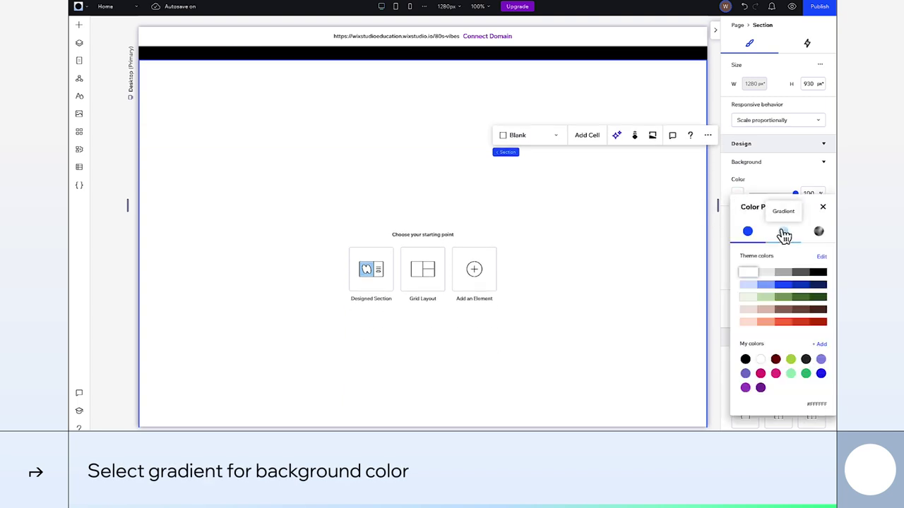
{"action": "left_click", "coordinate": [783, 231]}
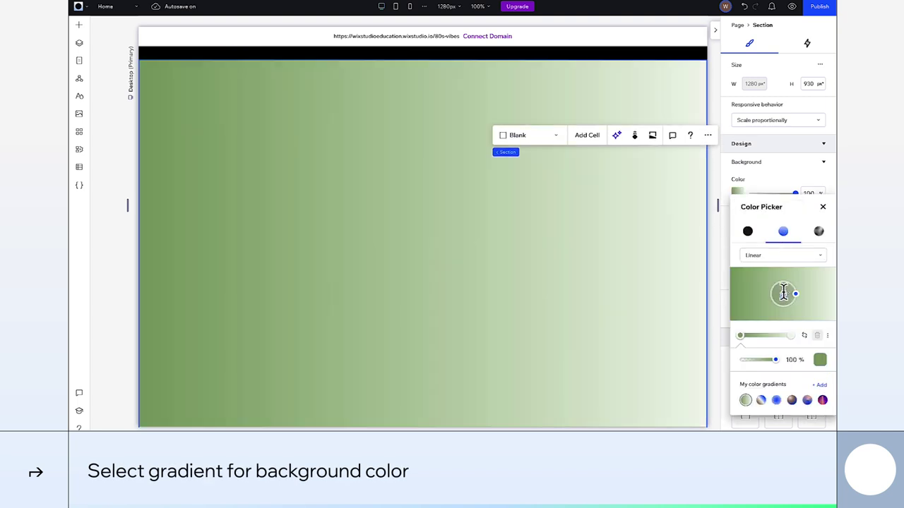
{"action": "type", "text": "0"}
{"action": "key", "text": "Return"}
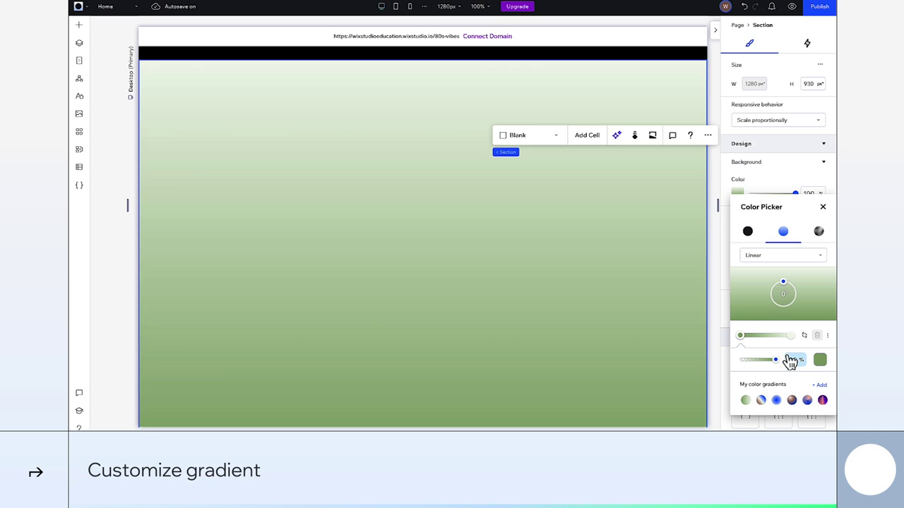
Set the gradient's green color stop to the custom pink #f5a5f5
{"action": "left_click", "coordinate": [819, 359]}
{"action": "left_click", "coordinate": [819, 366]}
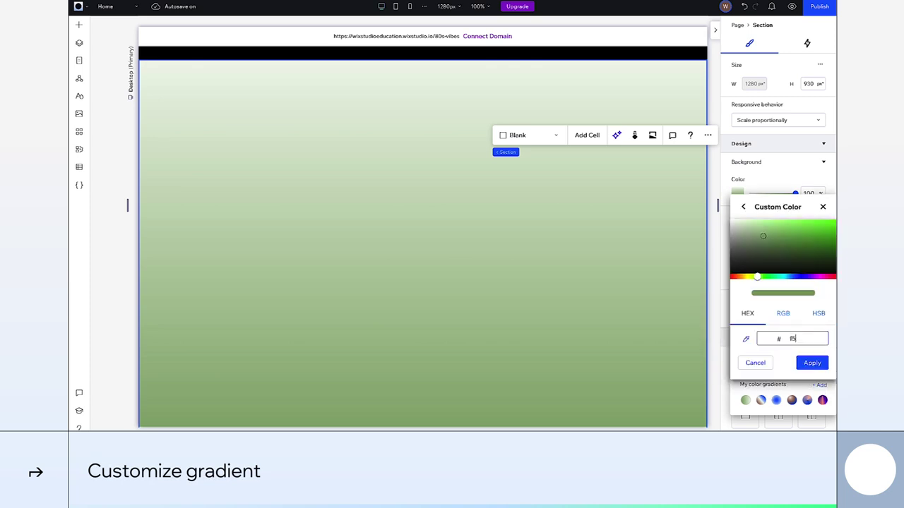
{"action": "type", "text": "f5a5f5"}
{"action": "key", "text": "Return"}
{"action": "left_click", "coordinate": [823, 206]}
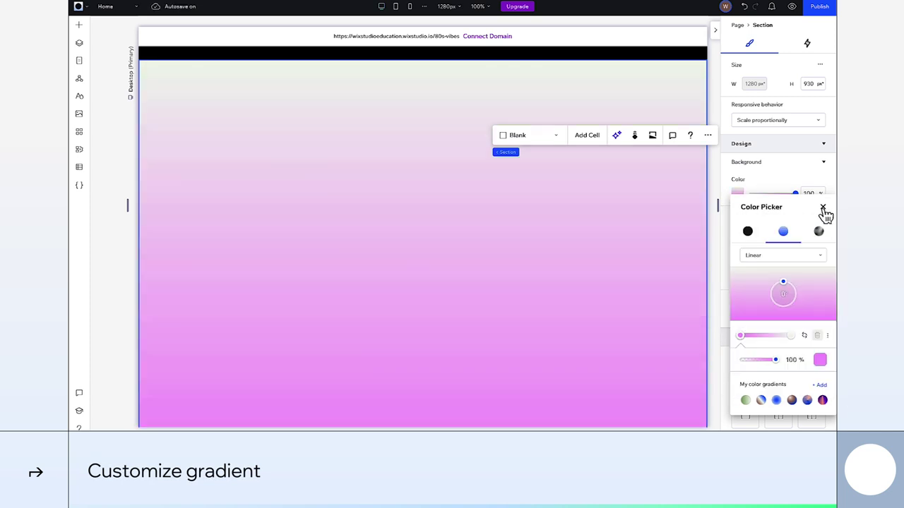
Set the gradient's light color stop to black (#000000) and close the color picker
{"action": "left_click", "coordinate": [816, 359]}
{"action": "left_click", "coordinate": [819, 248]}
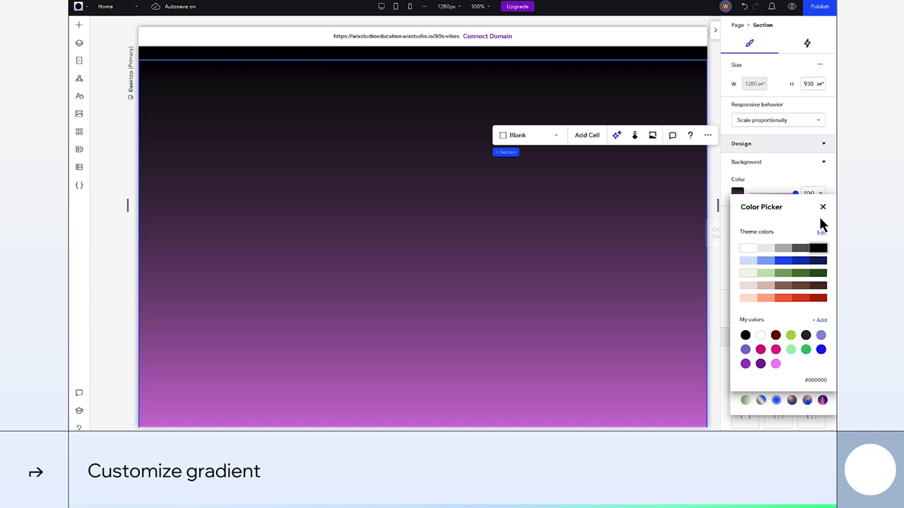
{"action": "left_click", "coordinate": [822, 207]}
{"action": "left_click", "coordinate": [823, 207]}
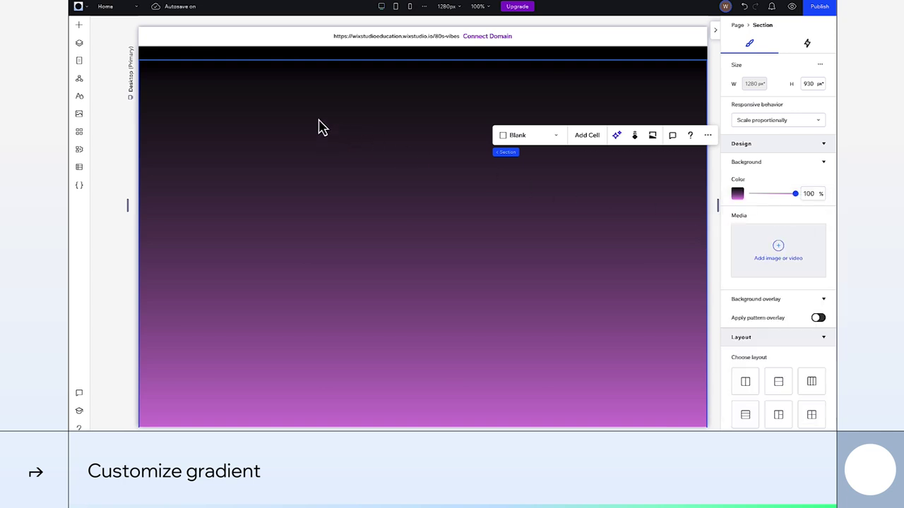
Add the '1980-1989' text and the 'Era of Excess' heading from the 80s vibes library, centered near the section's upper edge
{"action": "left_click", "coordinate": [79, 25]}
{"action": "scroll", "coordinate": [353, 229], "scroll_direction": "down", "scroll_amount": 3}
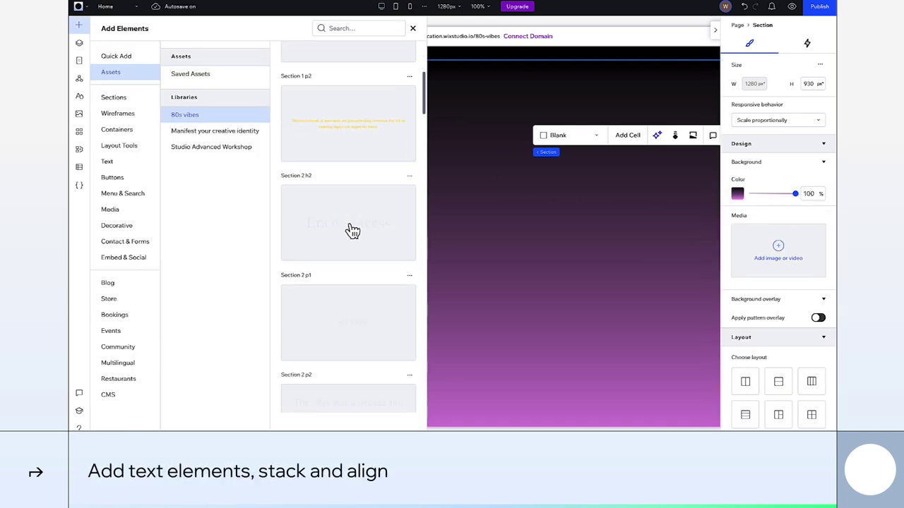
{"action": "left_click_drag", "start_coordinate": [348, 222], "coordinate": [463, 163]}
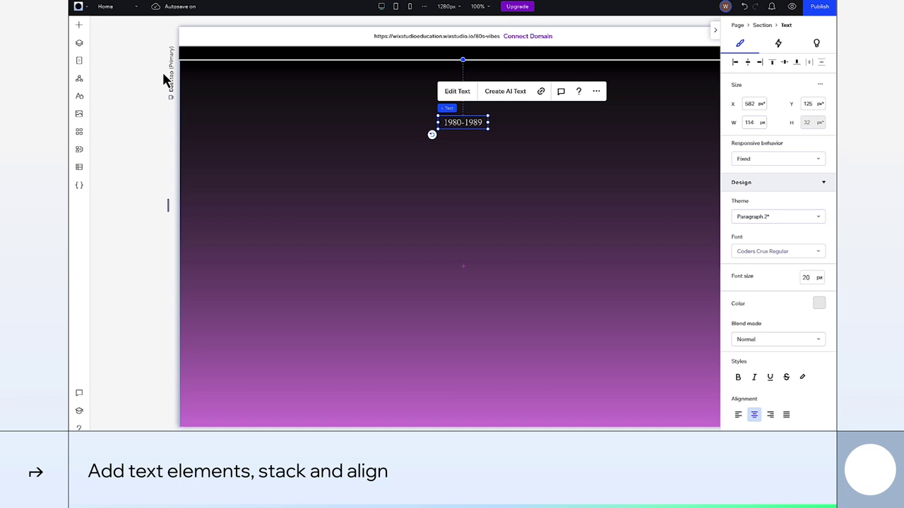
{"action": "left_click", "coordinate": [79, 25]}
{"action": "left_click_drag", "start_coordinate": [363, 255], "coordinate": [463, 177]}
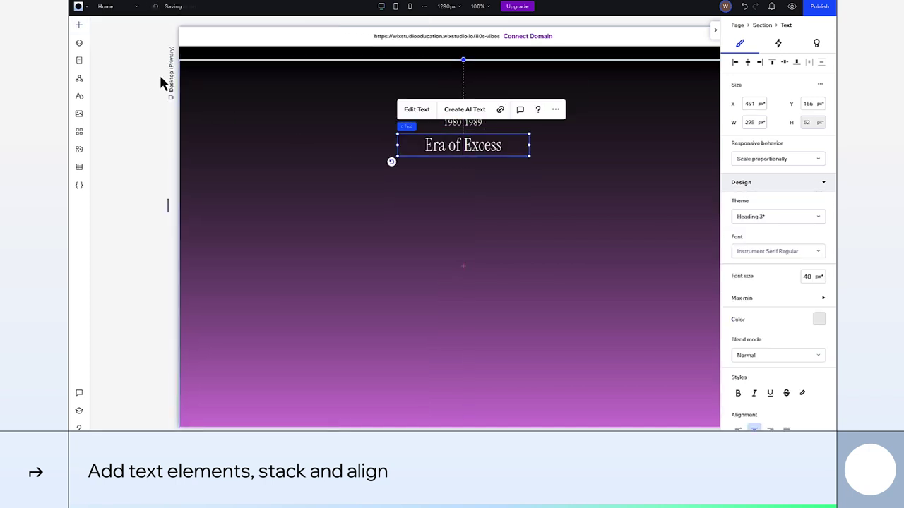
Add the 'The '80s was a decade full of change' paragraph from the 80s vibes library below the 'Era of Excess' heading
{"action": "left_click", "coordinate": [79, 25]}
{"action": "scroll", "coordinate": [358, 293], "scroll_direction": "down", "scroll_amount": 3}
{"action": "left_click_drag", "start_coordinate": [359, 292], "coordinate": [477, 226]}
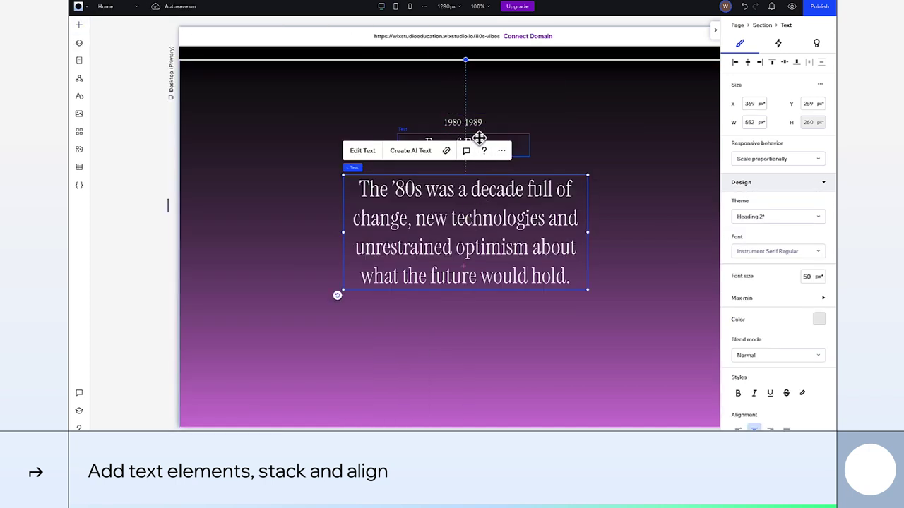
Combine the three text elements into a vertical stack and center-align its items
{"action": "left_click", "coordinate": [479, 139], "text": "shift"}
{"action": "left_click", "coordinate": [452, 122], "text": "shift"}
{"action": "left_click", "coordinate": [357, 91]}
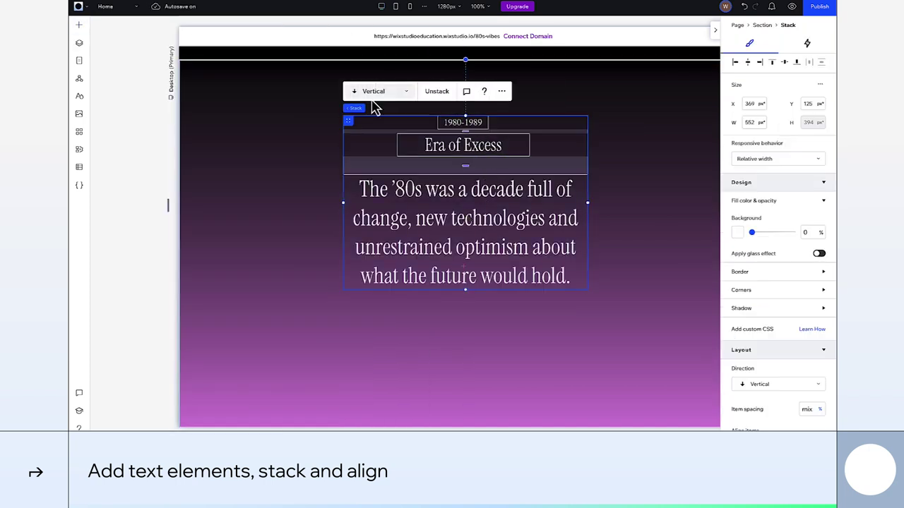
{"action": "scroll", "coordinate": [768, 341], "scroll_direction": "down", "scroll_amount": 2}
{"action": "left_click", "coordinate": [759, 346]}
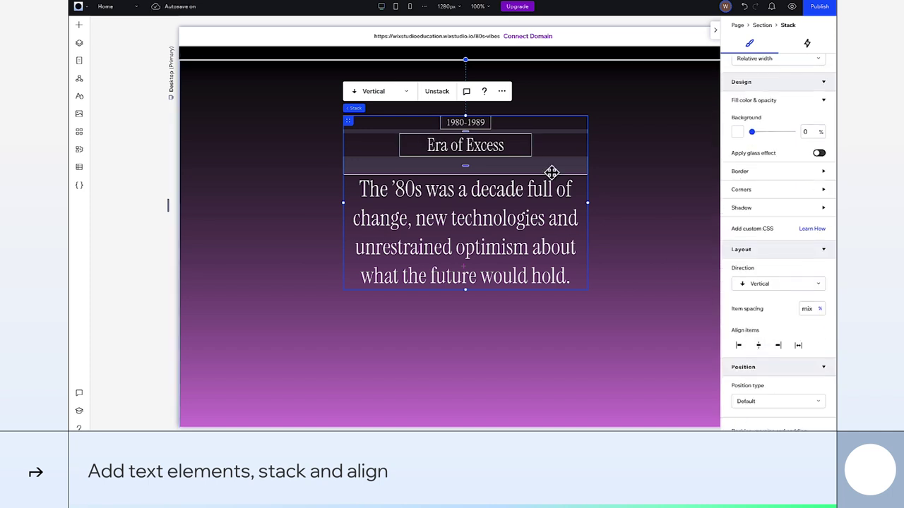
Set the bottom margin of the '1980-1989' text to 1%
{"action": "left_click", "coordinate": [468, 123]}
{"action": "scroll", "coordinate": [750, 335], "scroll_direction": "down", "scroll_amount": 3}
{"action": "scroll", "coordinate": [750, 332], "scroll_direction": "down", "scroll_amount": 3}
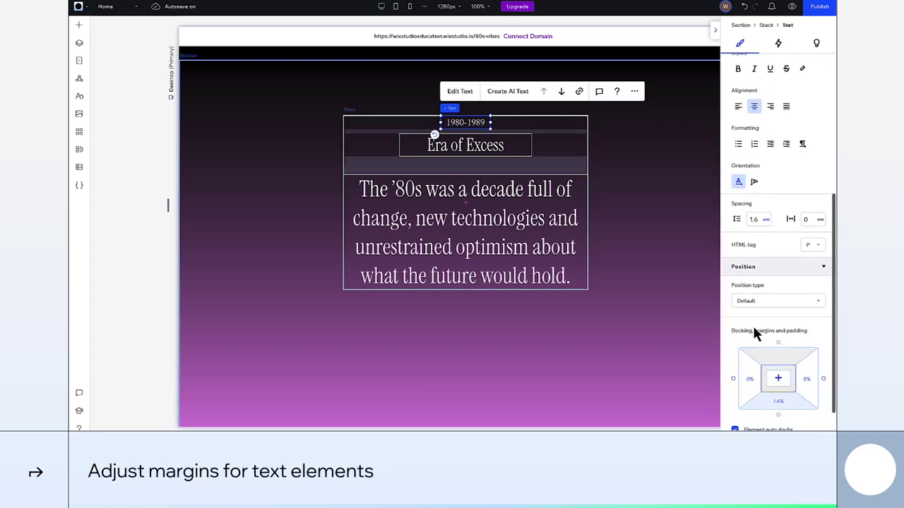
{"action": "left_click", "coordinate": [779, 401]}
{"action": "type", "text": "1"}
Set the bottom margin of the 'Era of Excess' heading to 5%
{"action": "left_click", "coordinate": [465, 143]}
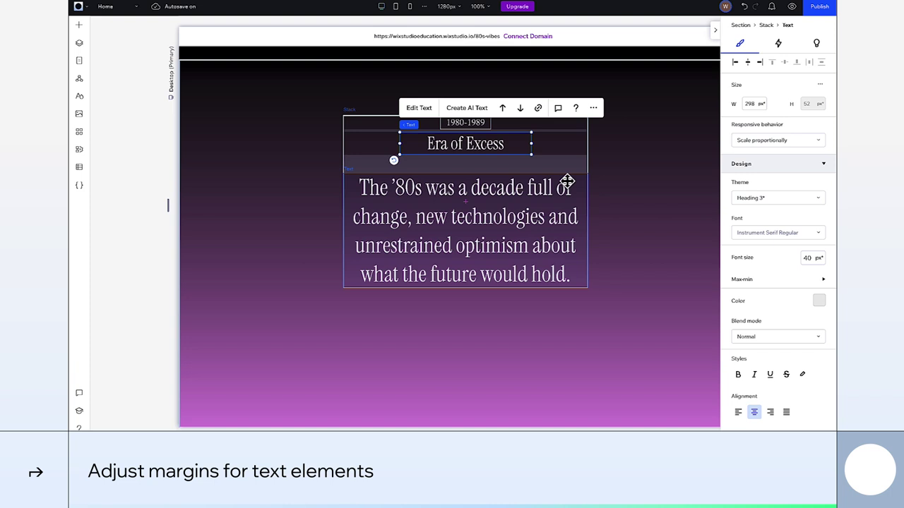
{"action": "scroll", "coordinate": [751, 353], "scroll_direction": "down", "scroll_amount": 5}
{"action": "left_click", "coordinate": [777, 360]}
{"action": "type", "text": "5"}
{"action": "key", "text": "Return"}
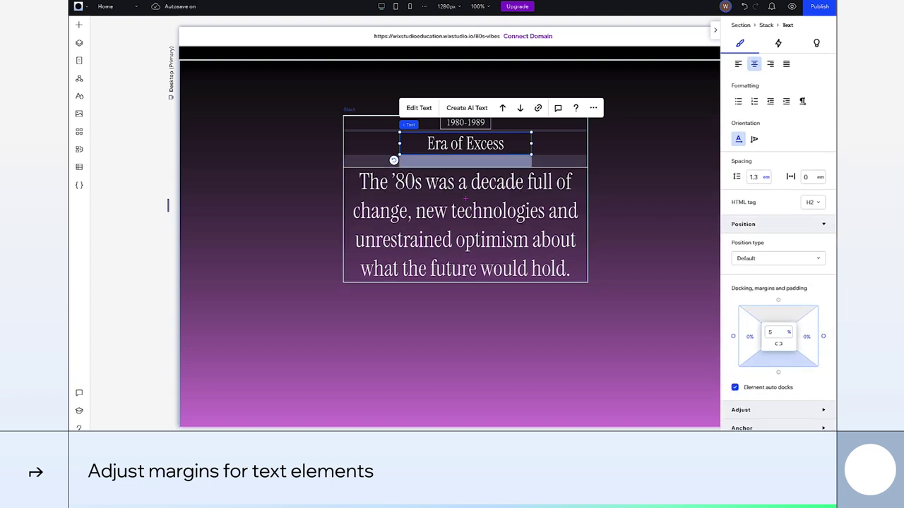
Center the whole text stack horizontally in the section and set its top margin to 10%
{"action": "scroll", "coordinate": [783, 296], "scroll_direction": "up", "scroll_amount": 10}
{"action": "left_click", "coordinate": [766, 26]}
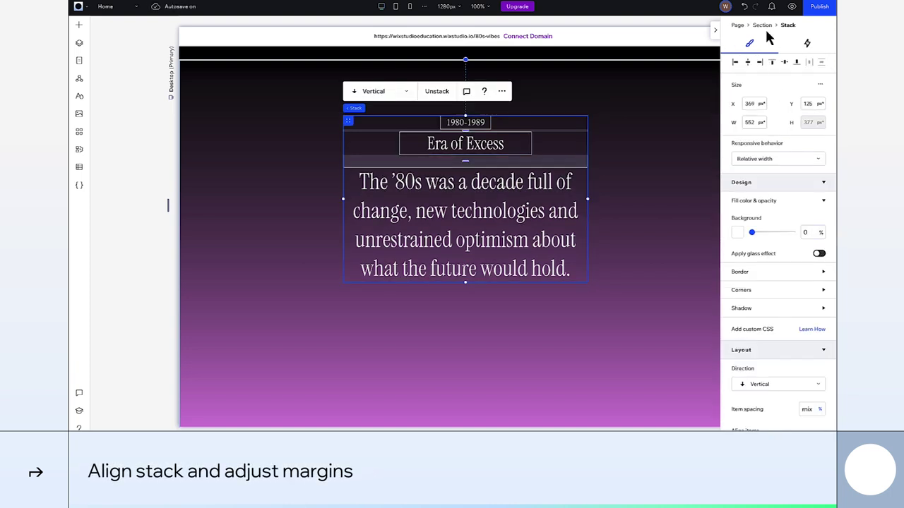
{"action": "left_click", "coordinate": [748, 62]}
{"action": "scroll", "coordinate": [776, 124], "scroll_direction": "down", "scroll_amount": 4}
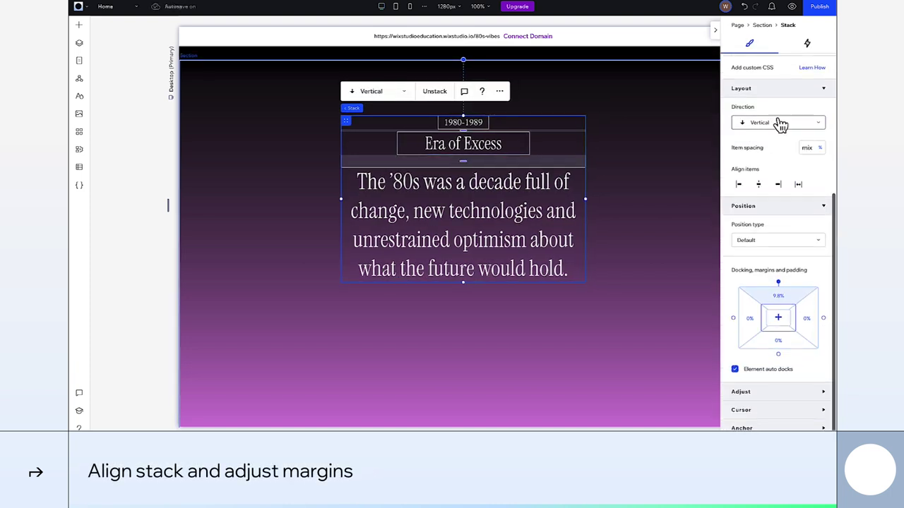
{"action": "left_click", "coordinate": [779, 297]}
{"action": "type", "text": "10"}
{"action": "key", "text": "Return"}
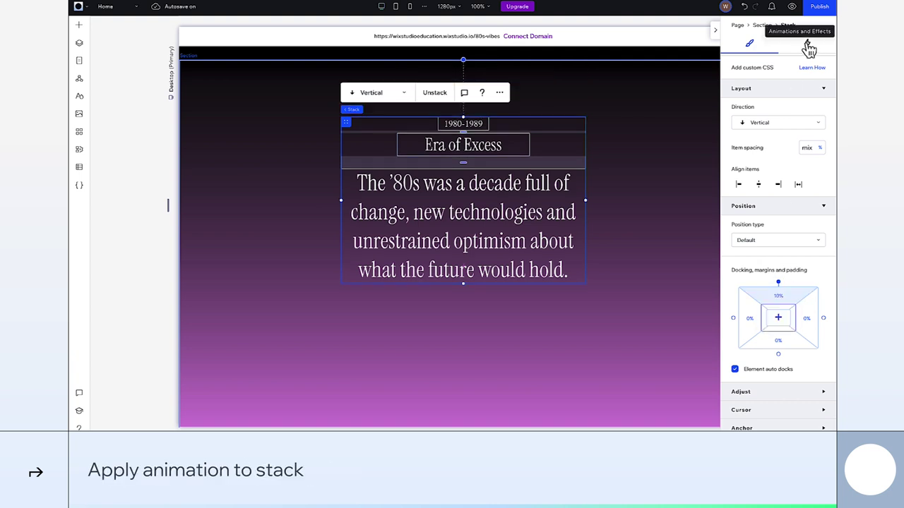
Add a scroll animation to the text stack using the Arc effect
{"action": "left_click", "coordinate": [809, 46]}
{"action": "left_click", "coordinate": [765, 198]}
{"action": "left_click", "coordinate": [747, 218]}
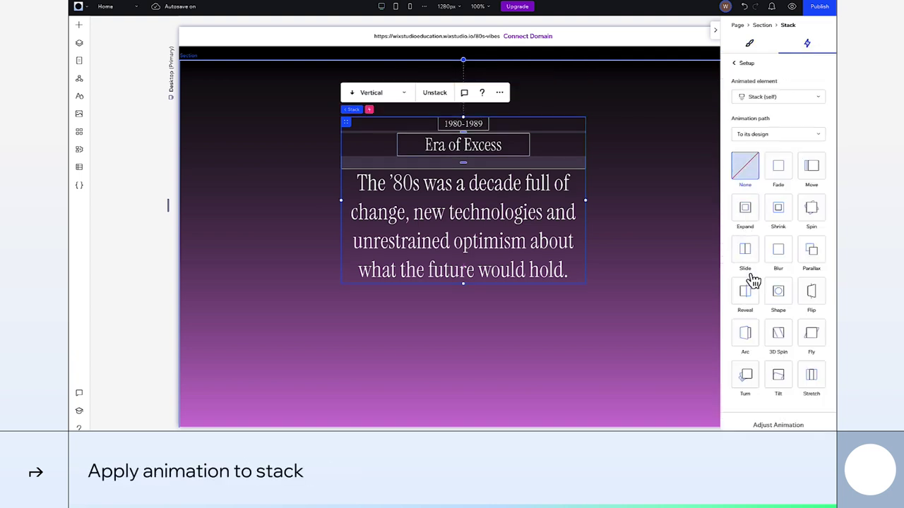
{"action": "left_click", "coordinate": [755, 337]}
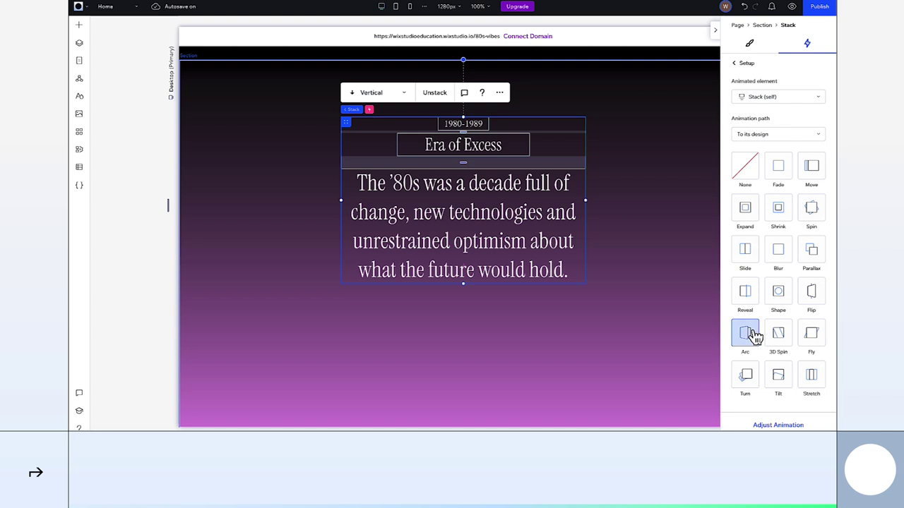
Adjust the start of the Arc effect's animation area, with the direction at Vertical, and return to the animations overview
{"action": "left_click", "coordinate": [777, 425]}
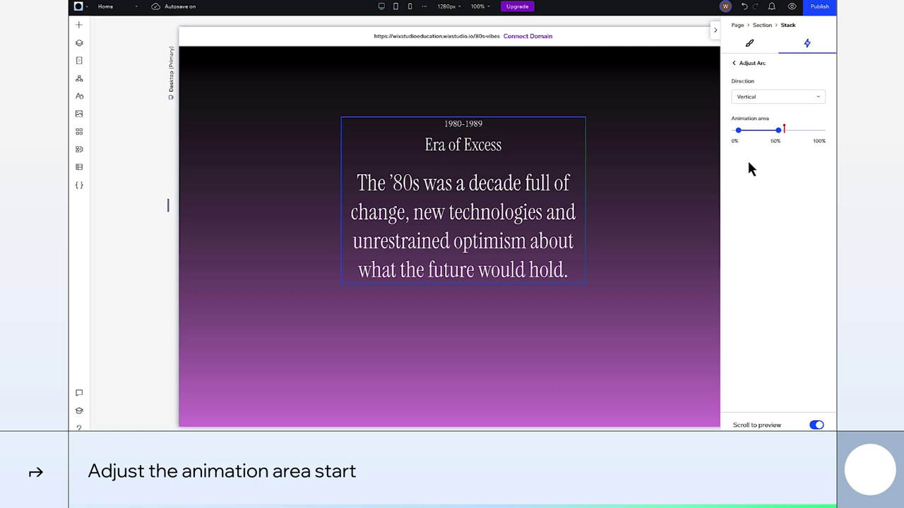
{"action": "left_click", "coordinate": [734, 63]}
{"action": "left_click", "coordinate": [738, 68]}
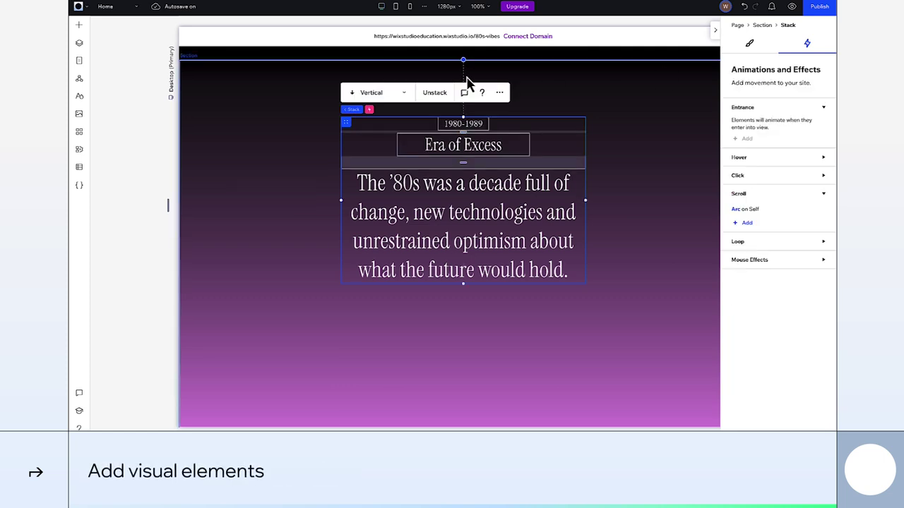
Add the smiley image from the 80s vibes library beside the text stack and set its X position to 150 px
{"action": "left_click", "coordinate": [79, 25]}
{"action": "scroll", "coordinate": [364, 293], "scroll_direction": "down", "scroll_amount": 5}
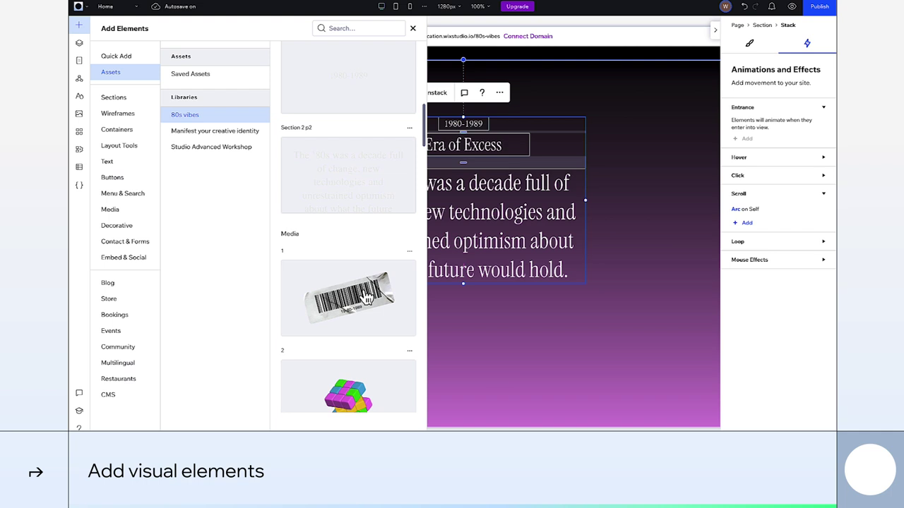
{"action": "left_click_drag", "start_coordinate": [367, 297], "coordinate": [262, 119]}
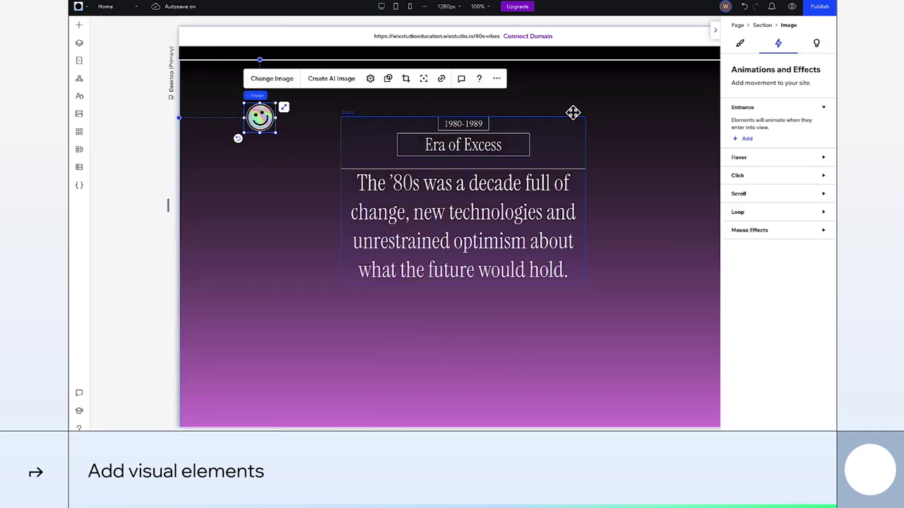
{"action": "left_click", "coordinate": [741, 47]}
{"action": "type", "text": "150"}
{"action": "key", "text": "Return"}
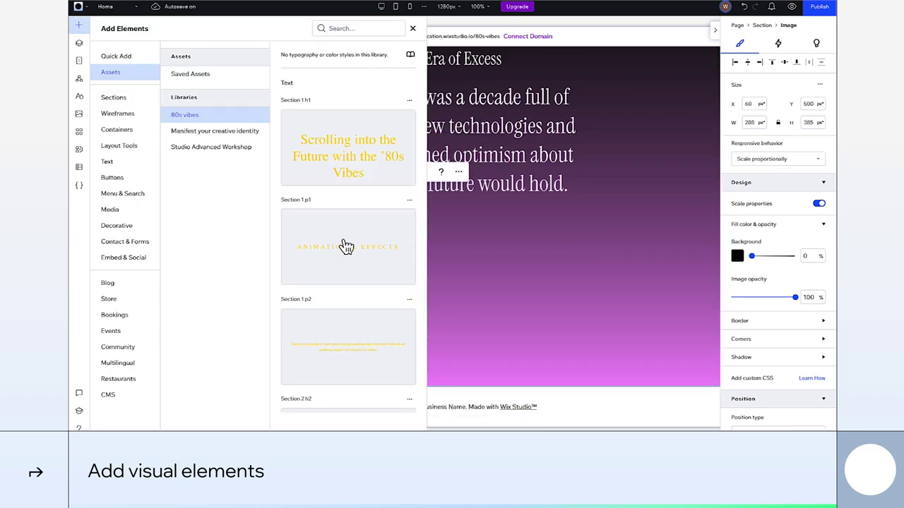
Place the Minesweeper and holographic 'Scroll' sticker images in the section, positioning the sticker at X 1110 px and Y 330 px
{"action": "scroll", "coordinate": [345, 246], "scroll_direction": "down", "scroll_amount": 5}
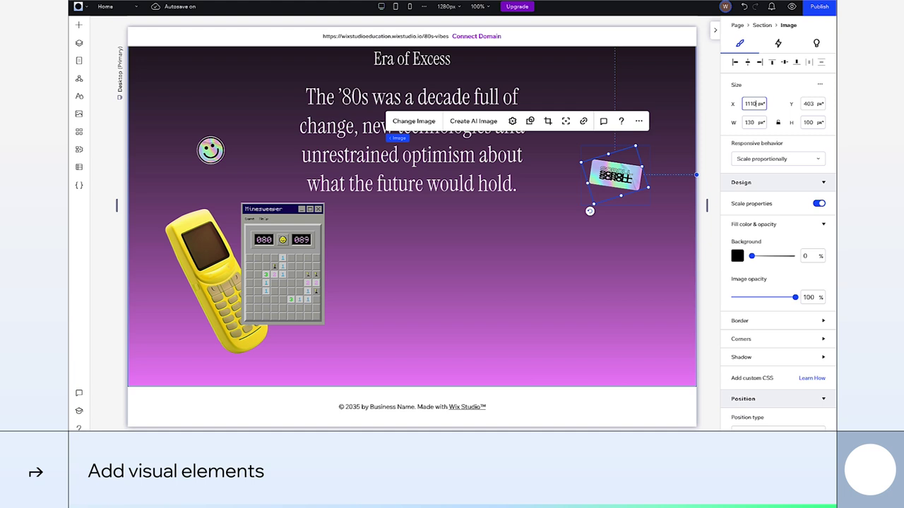
{"action": "type", "text": "30"}
{"action": "key", "text": "Return"}
Add the CD case image below the 'Scroll' sticker and set its X position to 960 px
{"action": "left_click", "coordinate": [79, 25]}
{"action": "scroll", "coordinate": [352, 283], "scroll_direction": "down", "scroll_amount": 10}
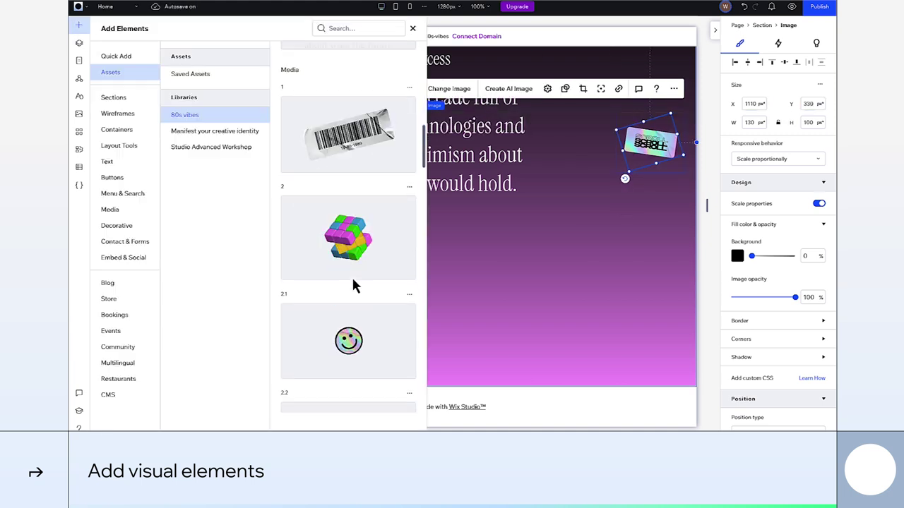
{"action": "left_click", "coordinate": [349, 289]}
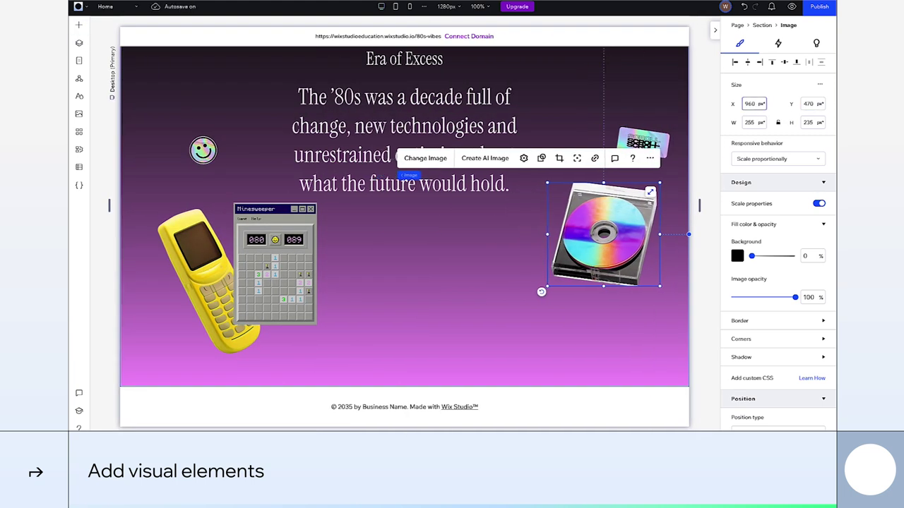
Add the green Tetris block image at X 1160 px, Y 545 px, and the blue one below the CD at about X 899 px, Y 651 px
{"action": "left_click", "coordinate": [79, 24]}
{"action": "left_click_drag", "start_coordinate": [361, 272], "coordinate": [650, 240]}
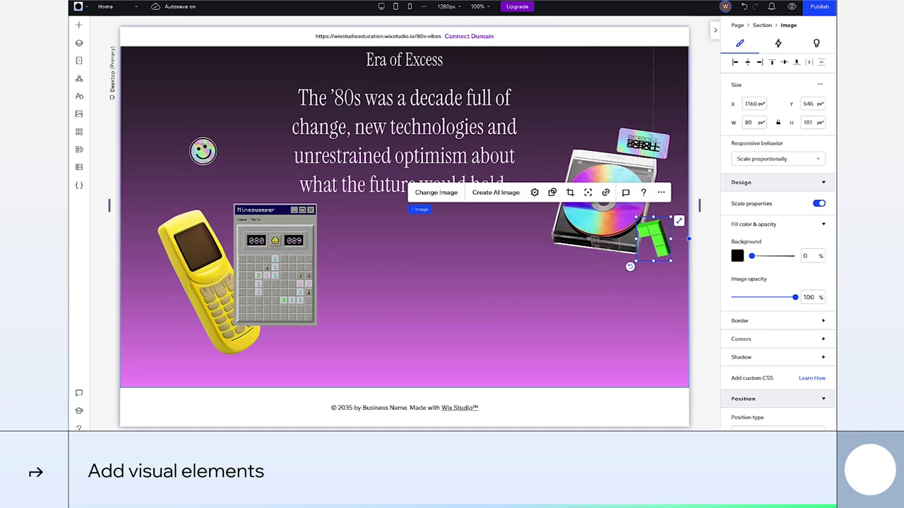
{"action": "left_click", "coordinate": [79, 24]}
{"action": "scroll", "coordinate": [383, 289], "scroll_direction": "down", "scroll_amount": 5}
{"action": "left_click_drag", "start_coordinate": [363, 278], "coordinate": [607, 308]}
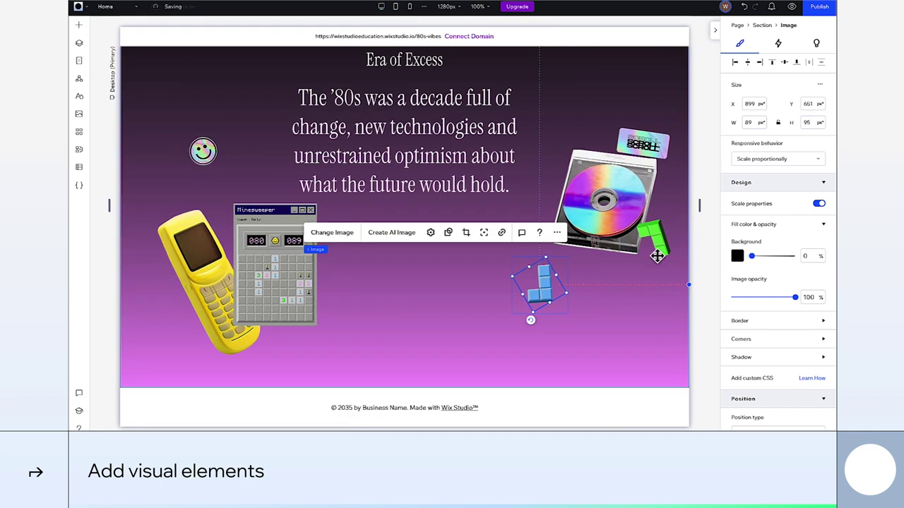
Position the blue Tetris block at X 1000 px and Y 675 px
{"action": "type", "text": "1000"}
{"action": "key", "text": "Return"}
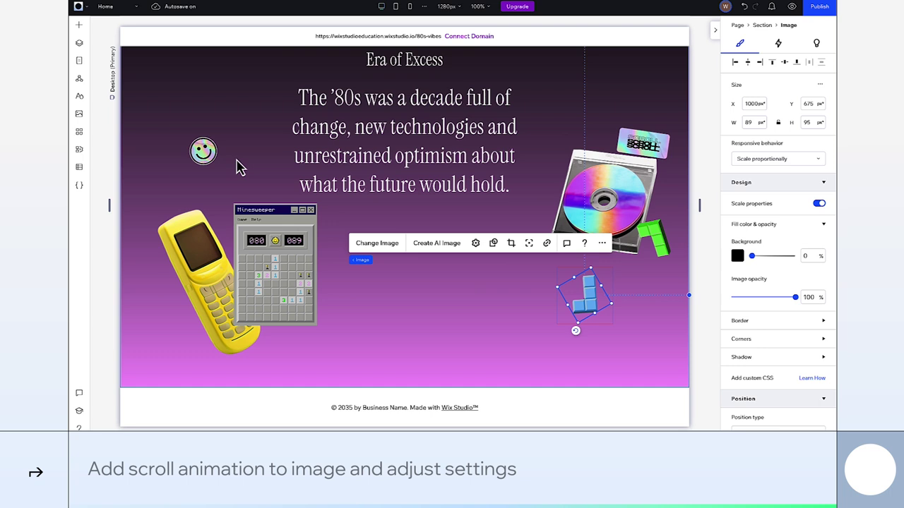
Add a Spin scroll animation to the smiley image with scale 100% and an animation area from 0% to 100%
{"action": "left_click", "coordinate": [209, 150]}
{"action": "left_click", "coordinate": [779, 44]}
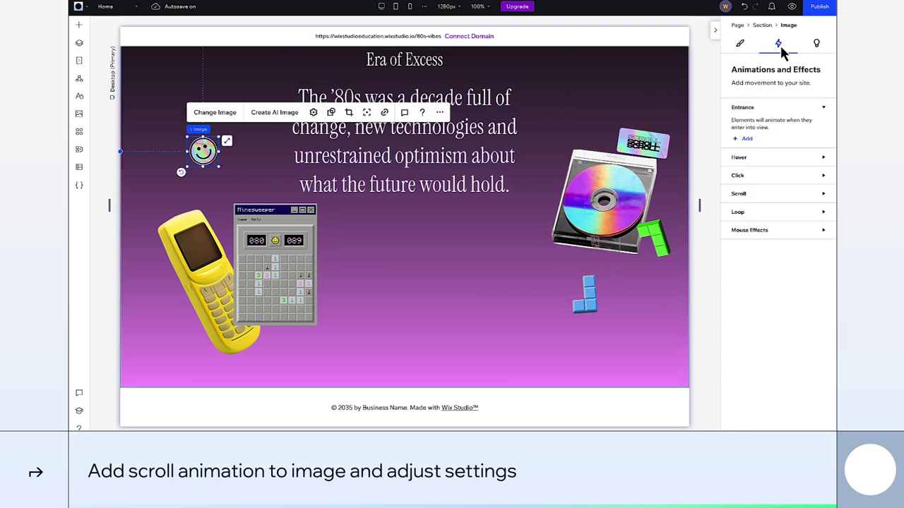
{"action": "left_click", "coordinate": [752, 195]}
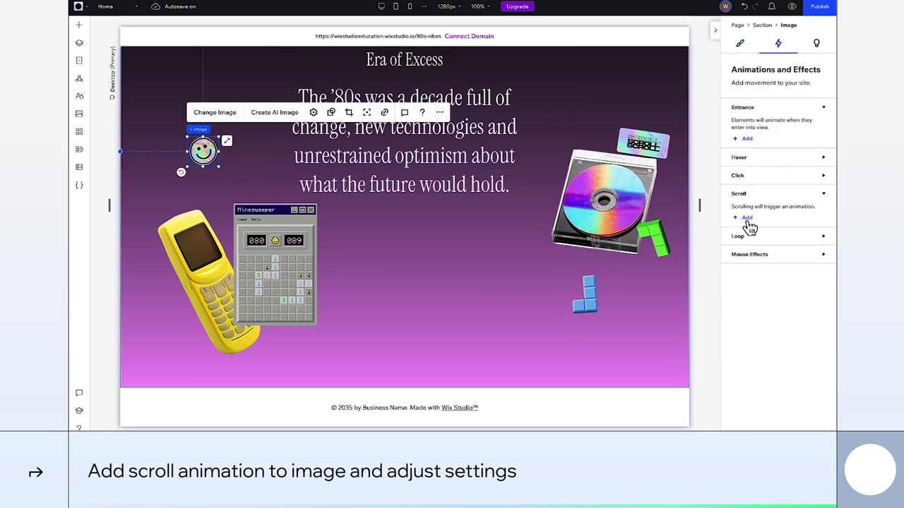
{"action": "left_click", "coordinate": [747, 218]}
{"action": "left_click", "coordinate": [811, 208]}
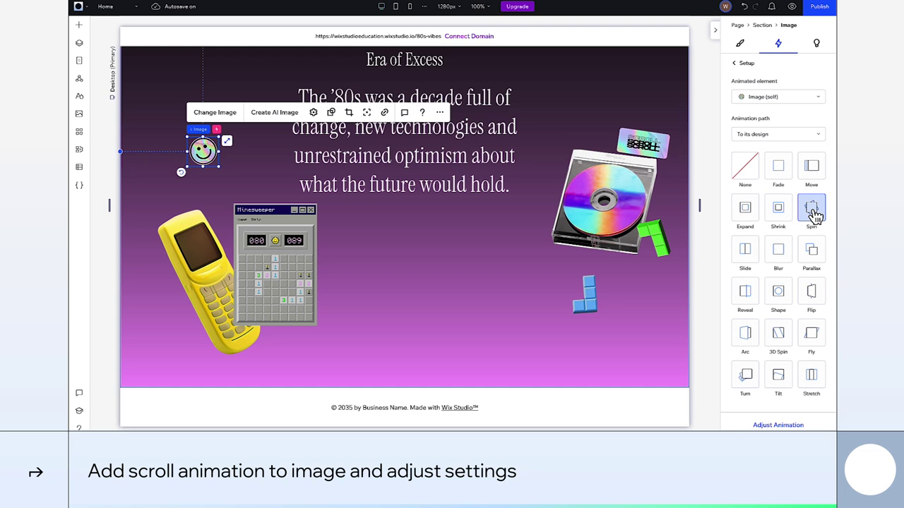
{"action": "left_click", "coordinate": [799, 425]}
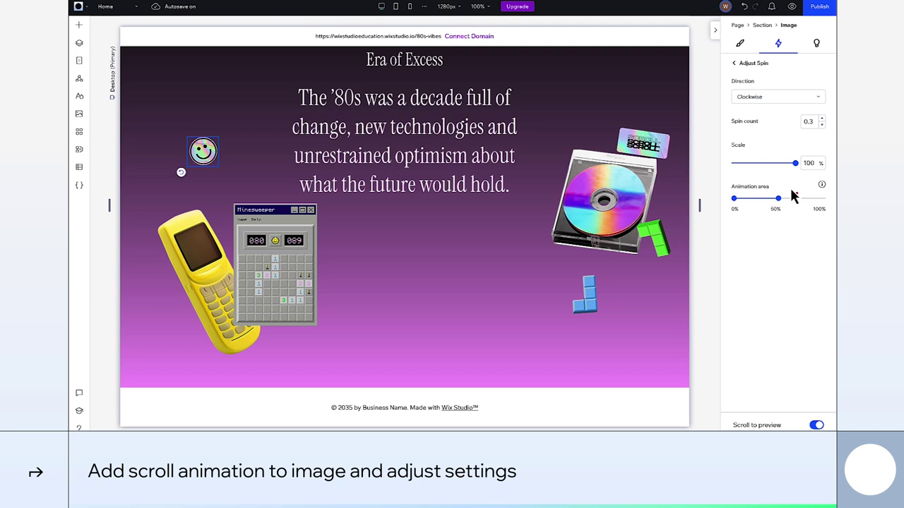
{"action": "left_click_drag", "start_coordinate": [784, 203], "coordinate": [823, 199]}
{"action": "left_click", "coordinate": [759, 70]}
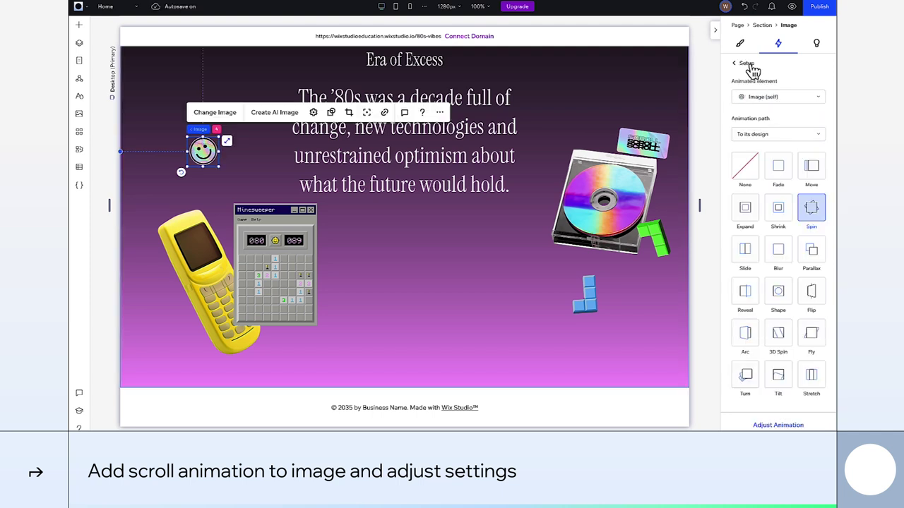
{"action": "left_click", "coordinate": [747, 67]}
Add an Expand scroll animation to the yellow phone with scale 60% and an animation area from 10% to 70%
{"action": "left_click", "coordinate": [215, 248]}
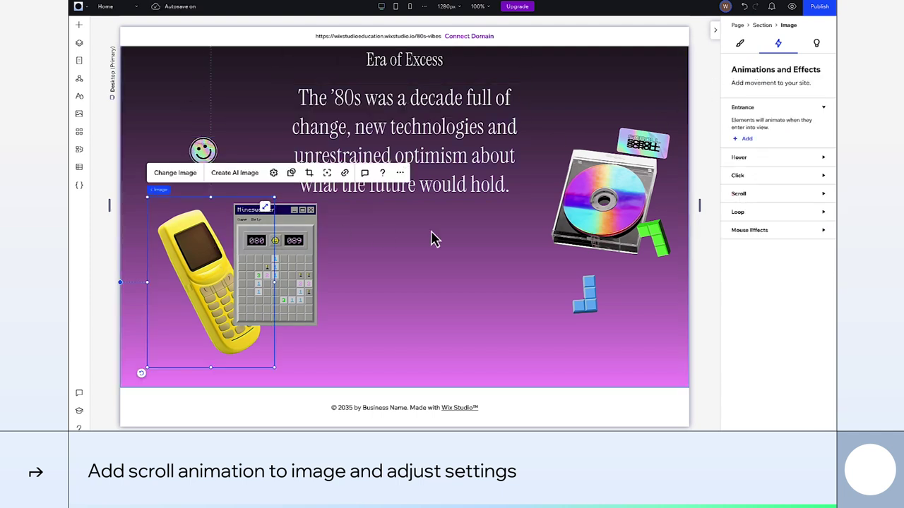
{"action": "left_click", "coordinate": [734, 200]}
{"action": "left_click", "coordinate": [743, 220]}
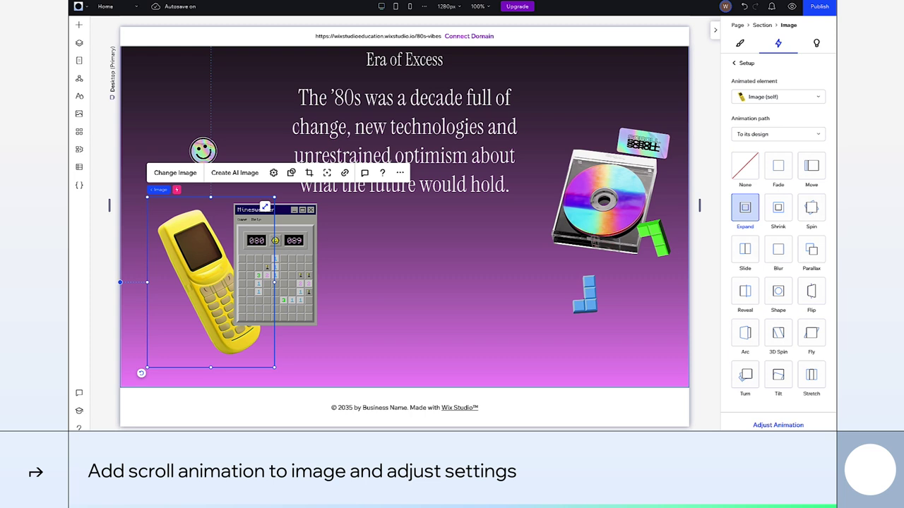
{"action": "left_click", "coordinate": [777, 425]}
{"action": "key", "text": "Return"}
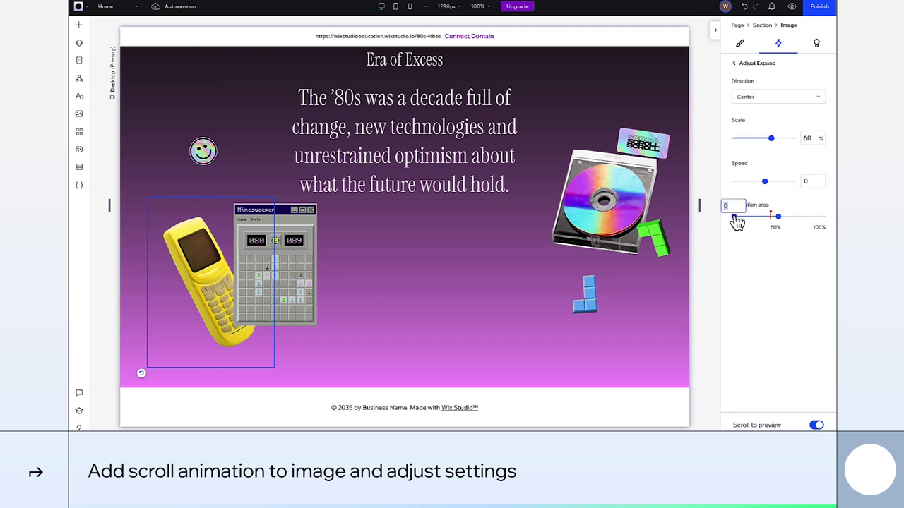
{"action": "type", "text": "10"}
{"action": "key", "text": "Return"}
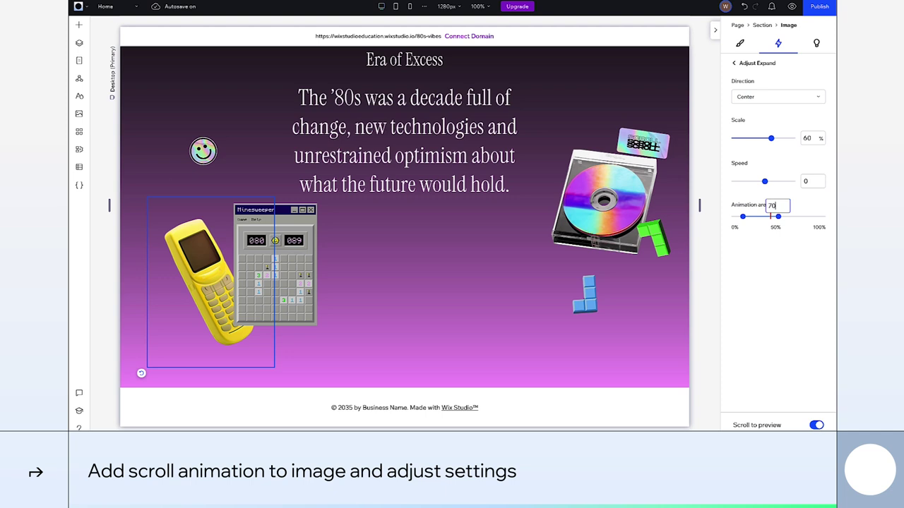
{"action": "key", "text": "Return"}
Add a Parallax scroll animation to the Minesweeper image, keeping the speed at 0.5
{"action": "left_click", "coordinate": [296, 270]}
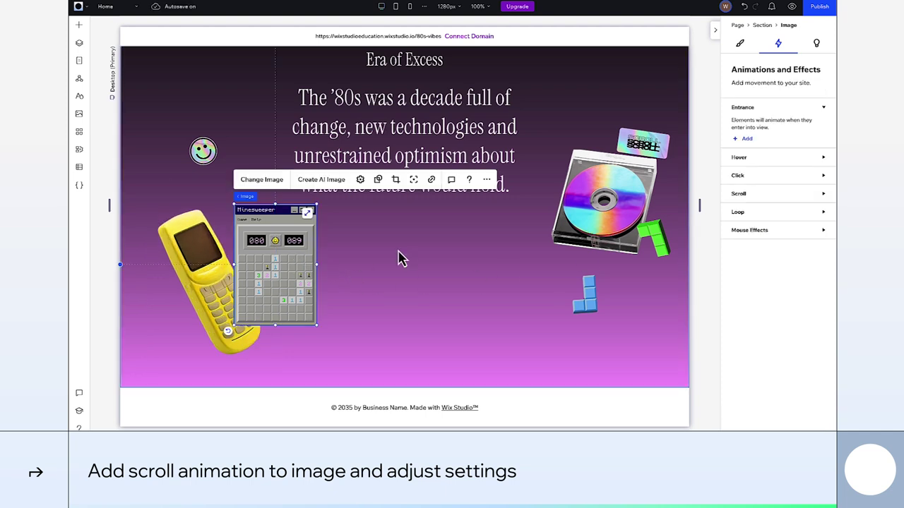
{"action": "left_click", "coordinate": [756, 199]}
{"action": "left_click", "coordinate": [746, 219]}
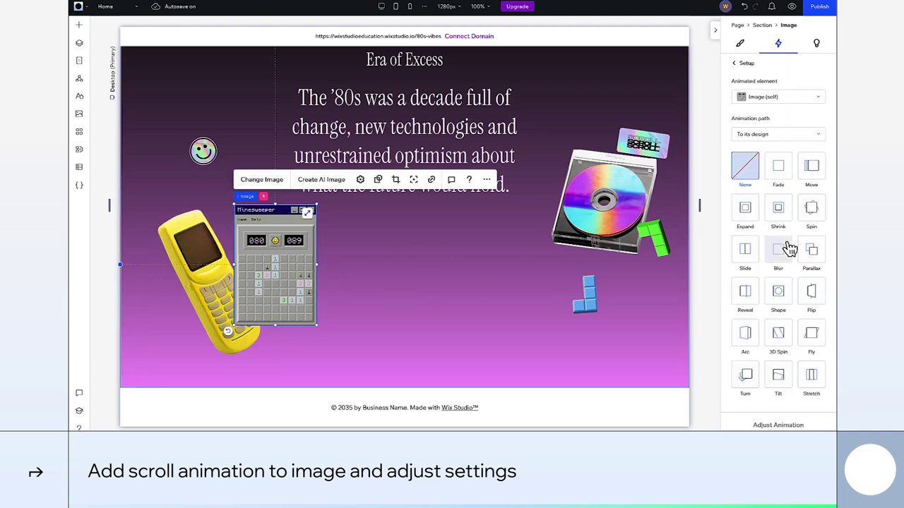
{"action": "left_click", "coordinate": [808, 251]}
{"action": "left_click", "coordinate": [790, 425]}
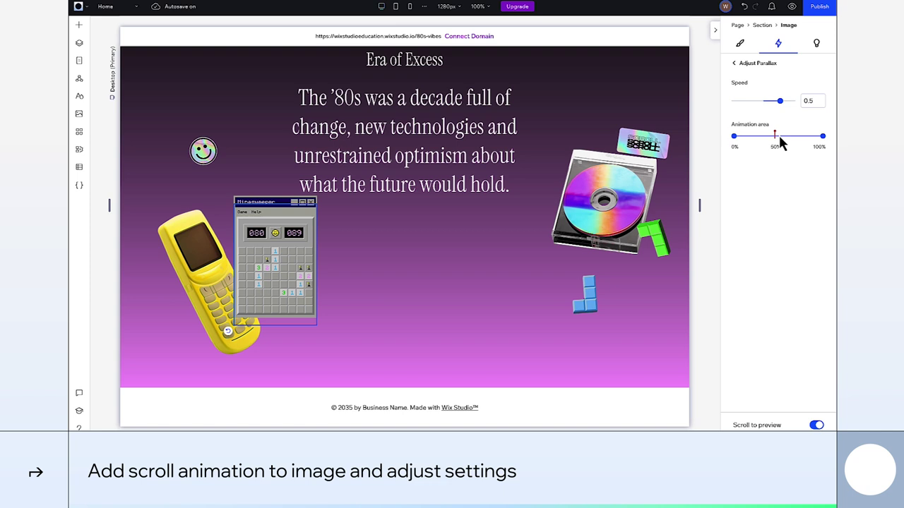
{"action": "left_click", "coordinate": [734, 63]}
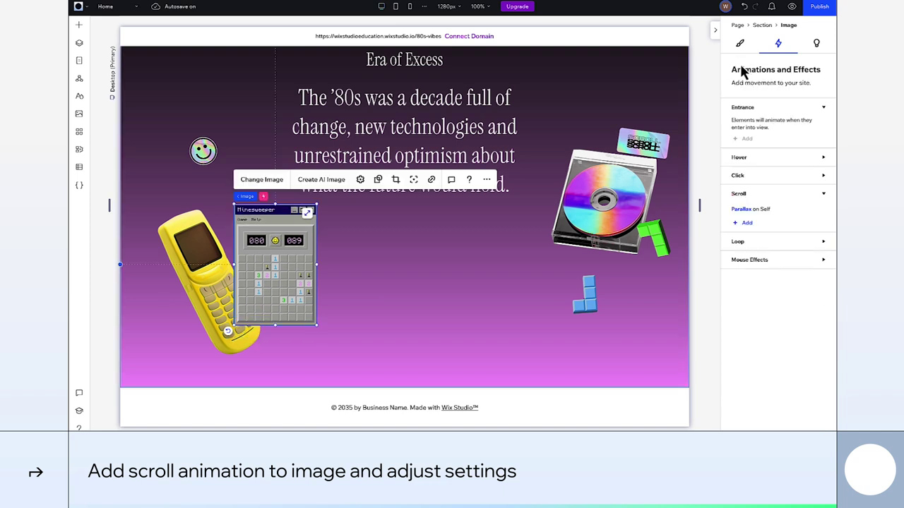
Add a Parallax scroll animation to the CD case image, keeping the speed at 0.5
{"action": "left_click", "coordinate": [613, 189]}
{"action": "left_click", "coordinate": [741, 195]}
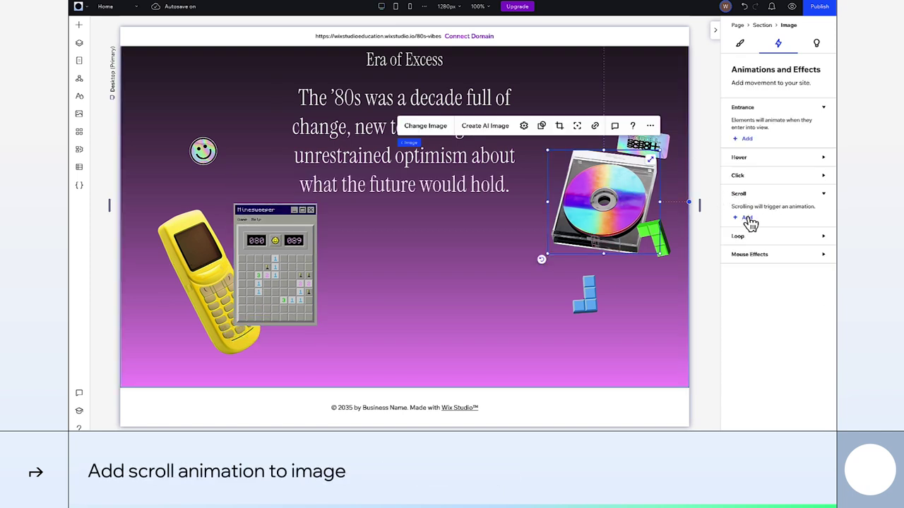
{"action": "left_click", "coordinate": [748, 219]}
{"action": "left_click", "coordinate": [778, 424]}
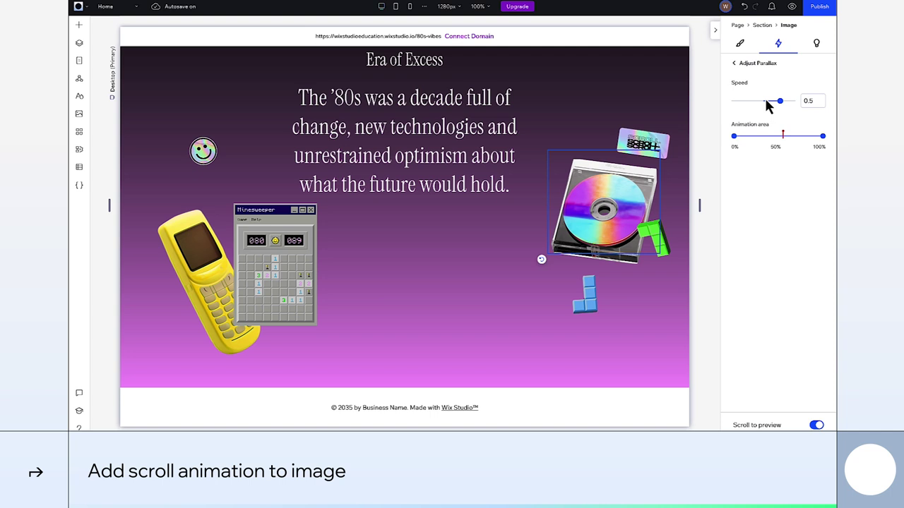
{"action": "left_click", "coordinate": [764, 67]}
{"action": "left_click", "coordinate": [750, 66]}
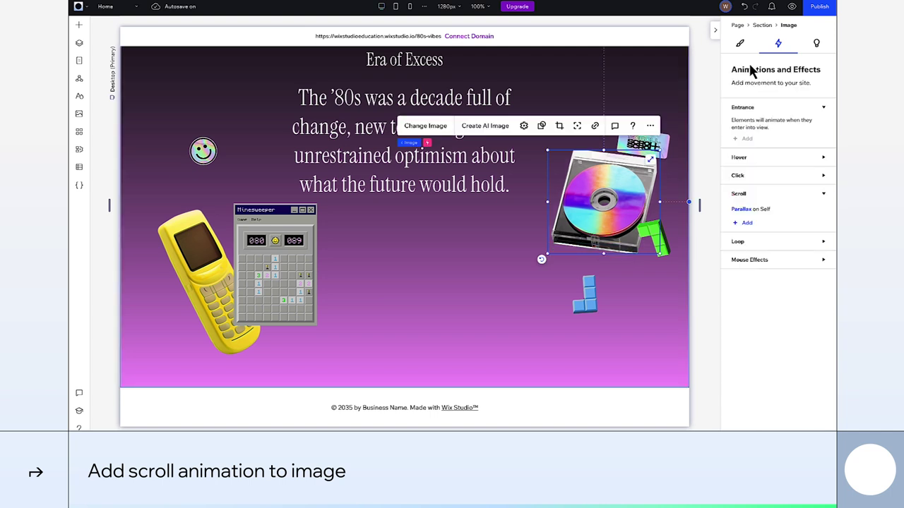
Add a counter-clockwise Spin scroll animation to the green Tetris block with spin count 0.1, scale 100% and animation area 0% to 100%
{"action": "left_click", "coordinate": [656, 240]}
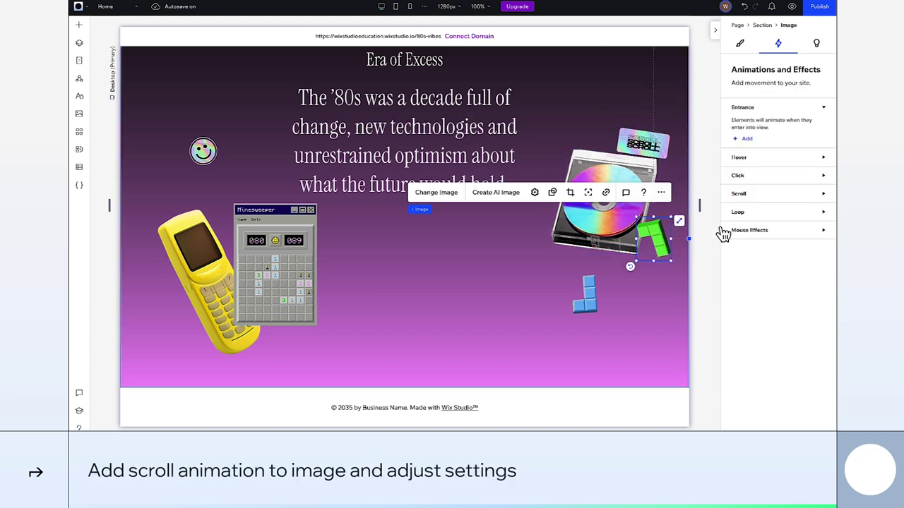
{"action": "left_click", "coordinate": [752, 202]}
{"action": "left_click", "coordinate": [745, 217]}
{"action": "left_click", "coordinate": [811, 211]}
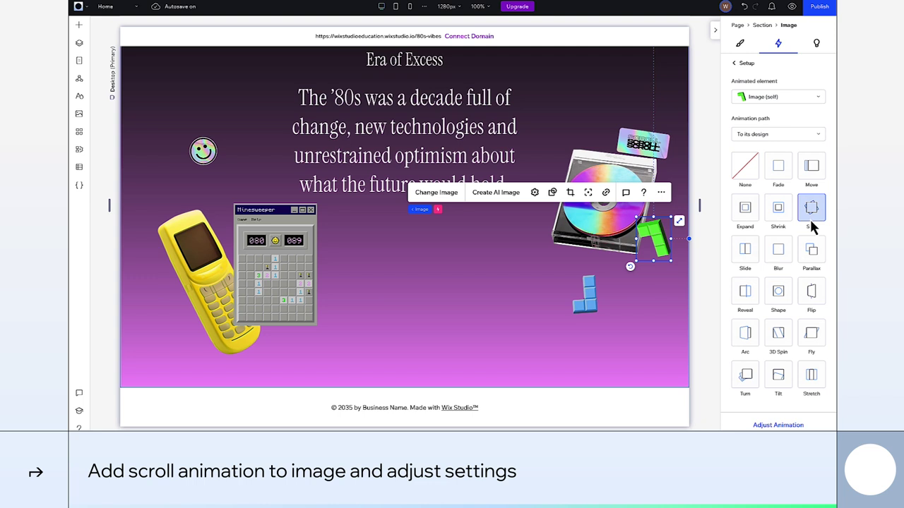
{"action": "left_click", "coordinate": [777, 425]}
{"action": "left_click", "coordinate": [784, 99]}
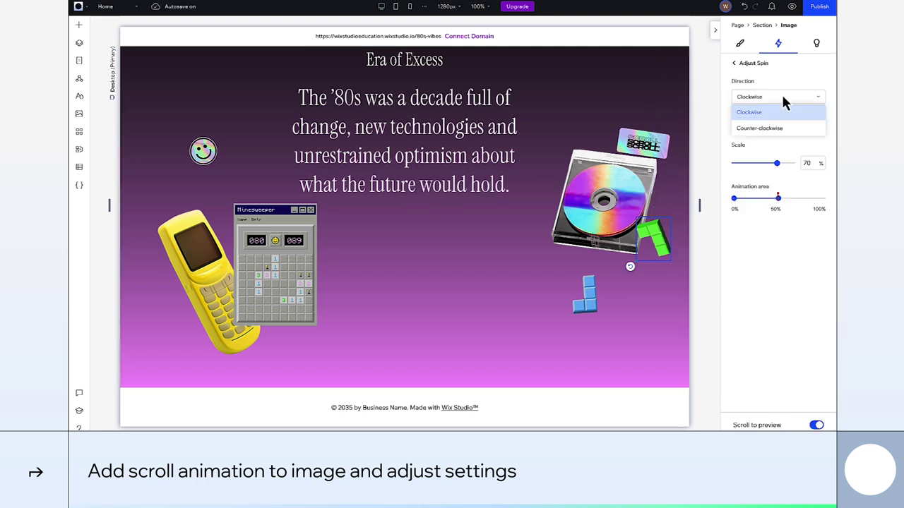
{"action": "left_click", "coordinate": [785, 128]}
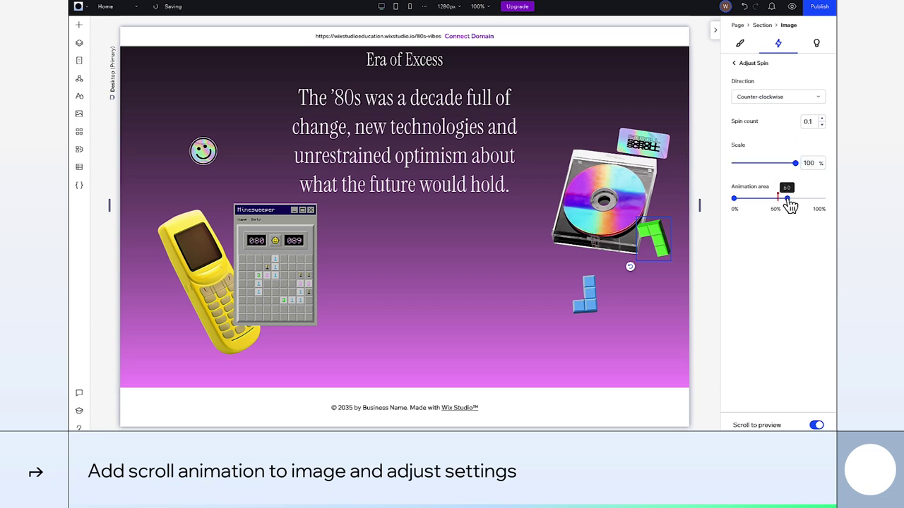
{"action": "left_click_drag", "start_coordinate": [789, 204], "coordinate": [818, 205]}
{"action": "mouse_move", "coordinate": [827, 205]}
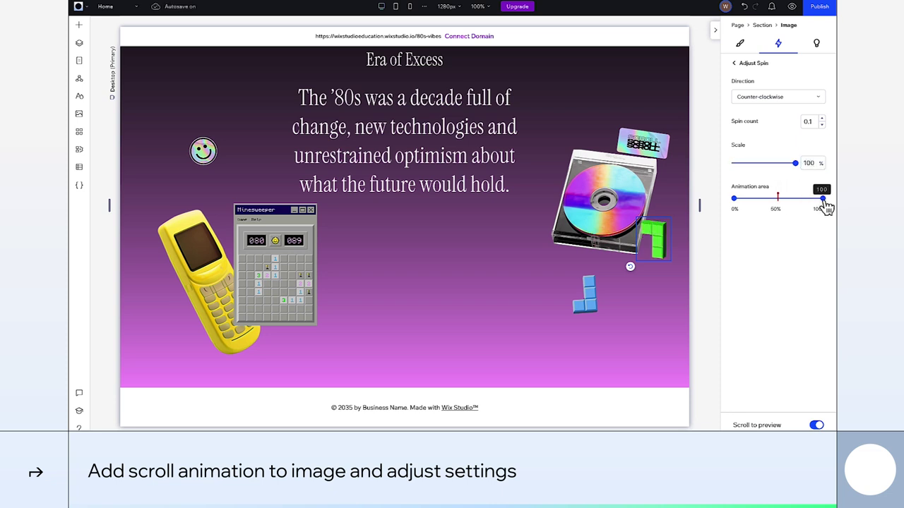
{"action": "left_click", "coordinate": [750, 64]}
{"action": "left_click", "coordinate": [747, 65]}
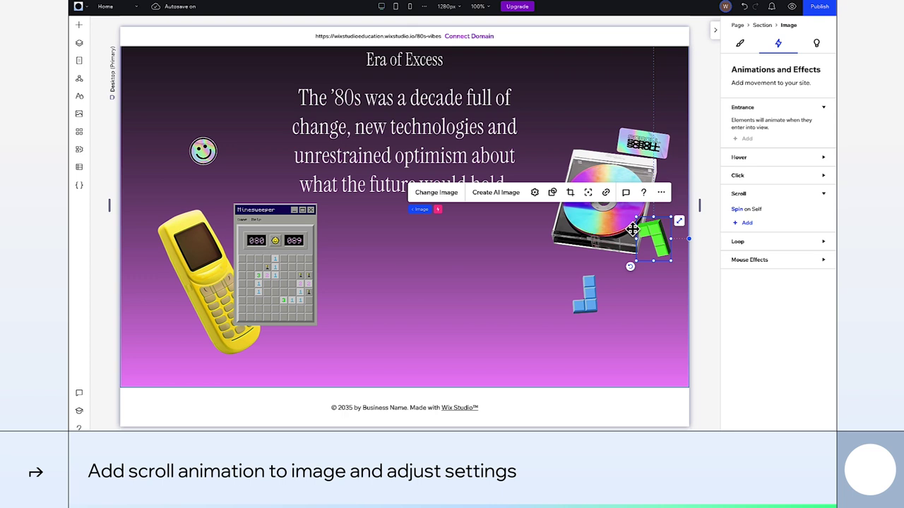
Add a clockwise Spin scroll animation to the blue Tetris block with spin count 0.3, scale 100% and animation area 0% to 100%
{"action": "left_click", "coordinate": [587, 290]}
{"action": "left_click", "coordinate": [747, 219]}
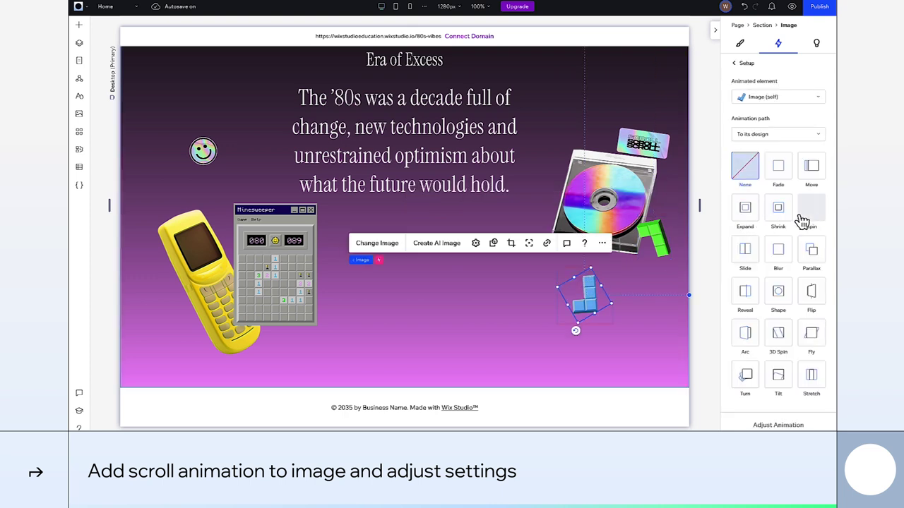
{"action": "left_click", "coordinate": [811, 219]}
{"action": "left_click", "coordinate": [790, 424]}
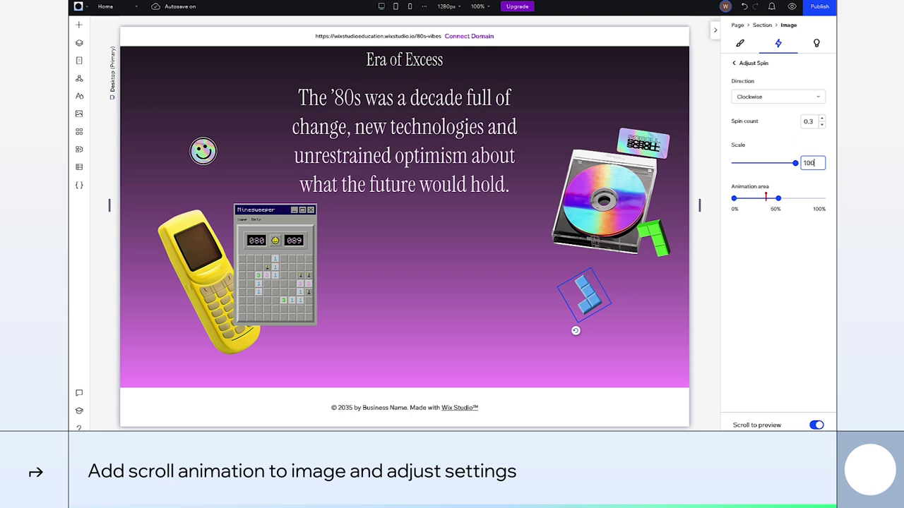
{"action": "left_click_drag", "start_coordinate": [779, 200], "coordinate": [821, 199]}
{"action": "left_click", "coordinate": [738, 63]}
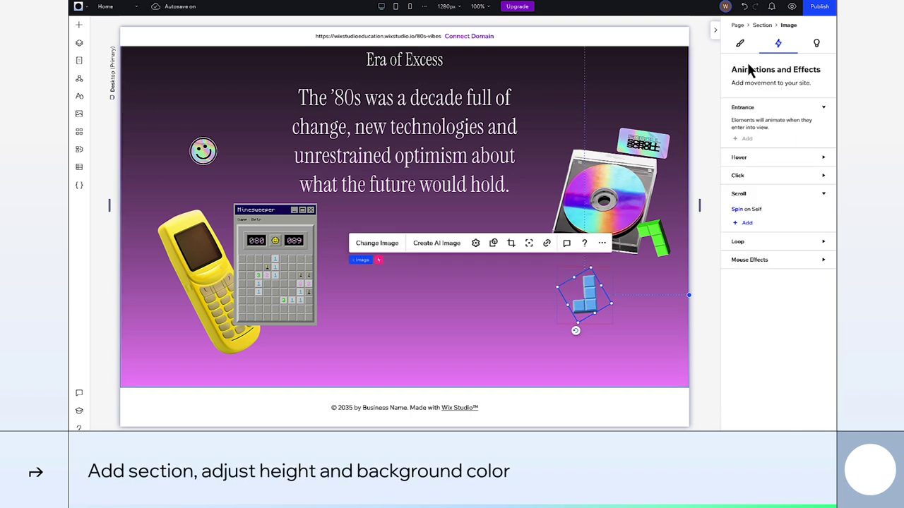
Add a blank section below the gradient section, set its height to 130 px and fill its background with the saved pink color
{"action": "left_click", "coordinate": [717, 72]}
{"action": "left_click", "coordinate": [424, 387]}
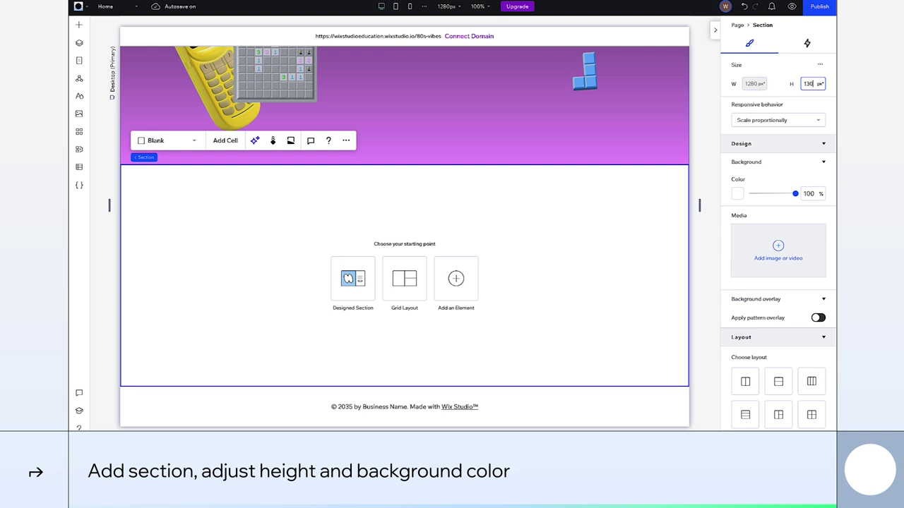
{"action": "type", "text": "130"}
{"action": "key", "text": "Return"}
{"action": "left_click", "coordinate": [738, 194]}
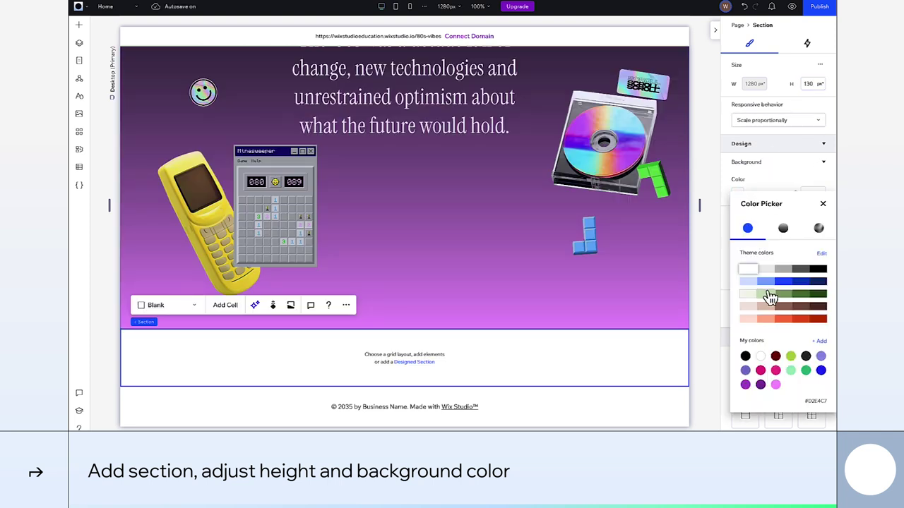
{"action": "left_click", "coordinate": [776, 385]}
{"action": "left_click", "coordinate": [639, 380]}
Place the row-of-black-dots image from the 80s vibes library in the pink section at full width, X 0 and Y 0
{"action": "left_click", "coordinate": [79, 25]}
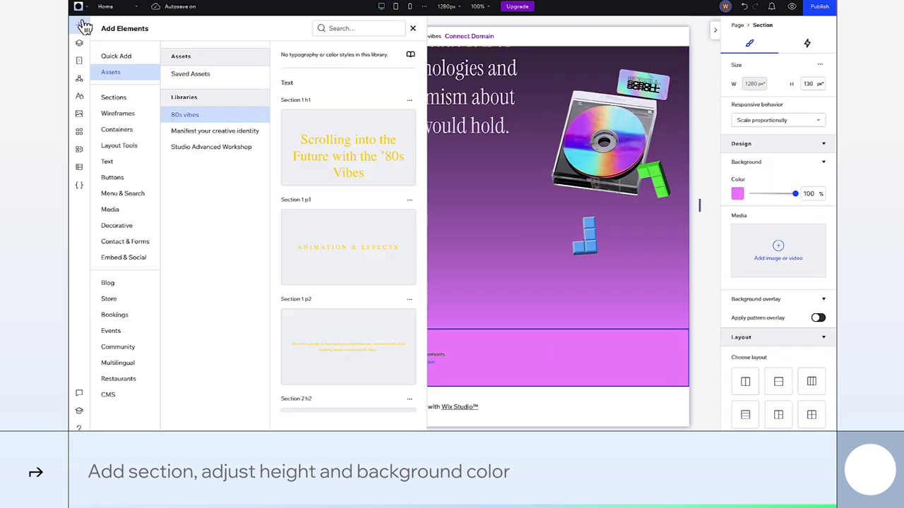
{"action": "scroll", "coordinate": [337, 260], "scroll_direction": "down", "scroll_amount": 10}
{"action": "left_click_drag", "start_coordinate": [338, 205], "coordinate": [464, 359]}
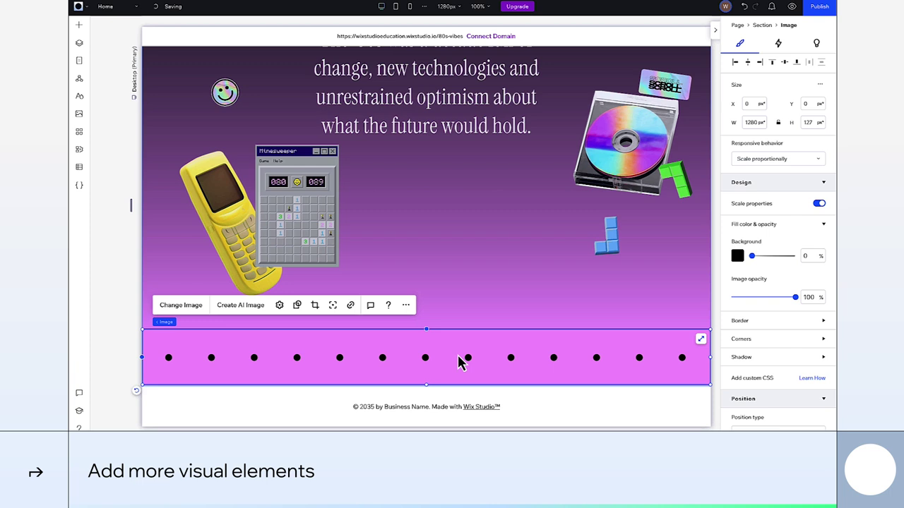
Add the Pac-Man transparent video from the 80s vibes library to the pink section and align it to the section's left edge
{"action": "left_click", "coordinate": [79, 26]}
{"action": "left_click_drag", "start_coordinate": [332, 284], "coordinate": [210, 361]}
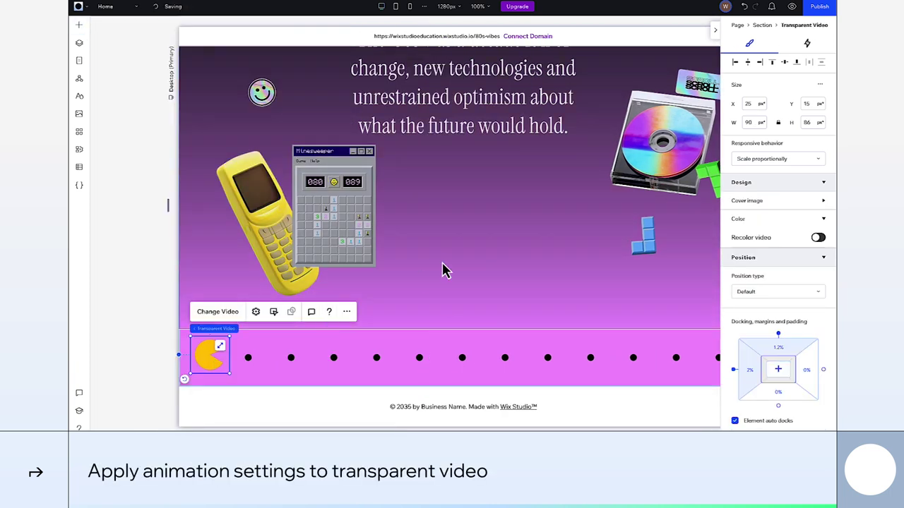
{"action": "left_click", "coordinate": [735, 63]}
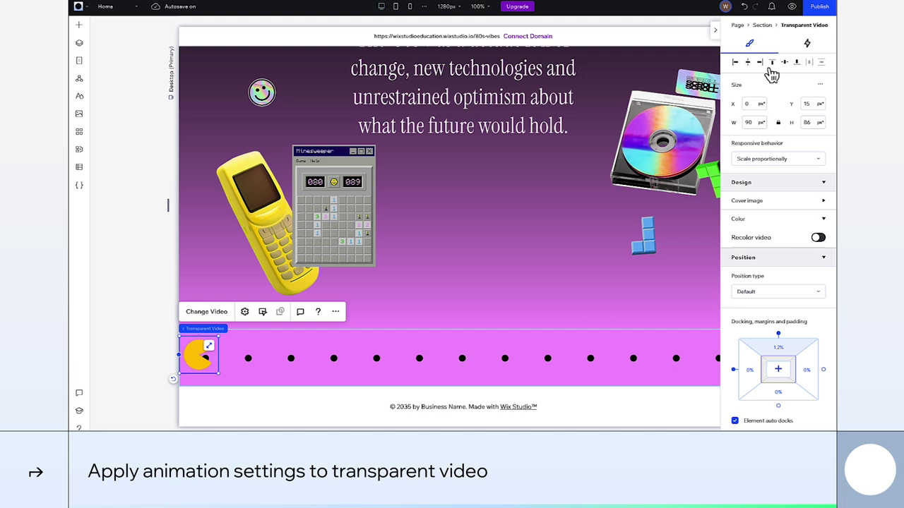
Give the Pac-Man transparent video a Move scroll animation with the animation path set to From its design
{"action": "left_click", "coordinate": [807, 43]}
{"action": "left_click", "coordinate": [766, 174]}
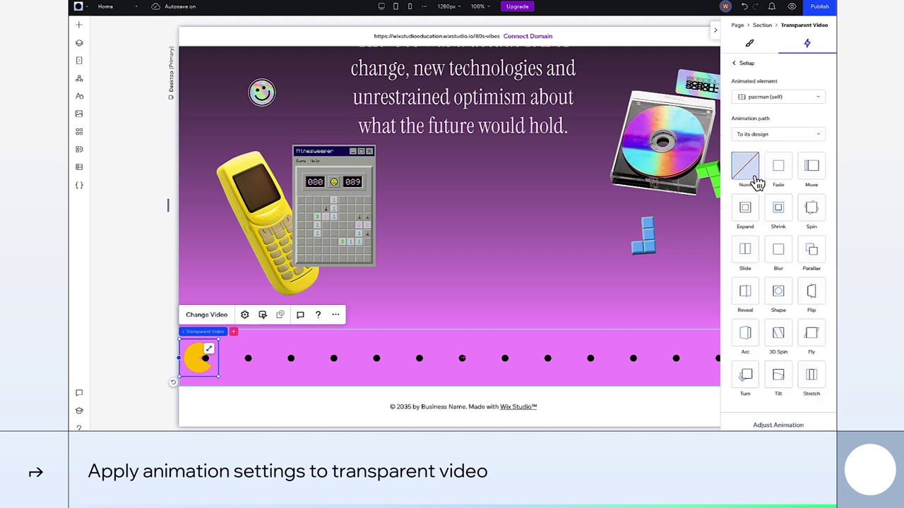
{"action": "left_click", "coordinate": [784, 144]}
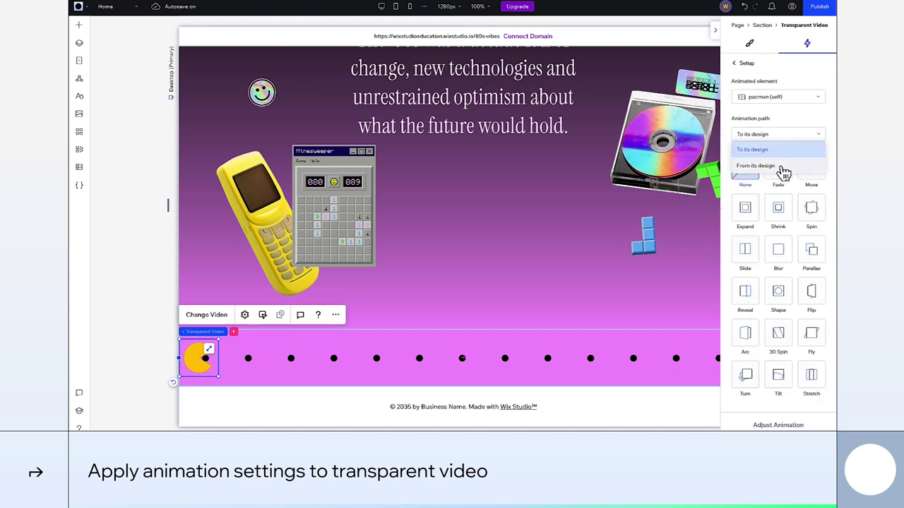
{"action": "left_click", "coordinate": [783, 166]}
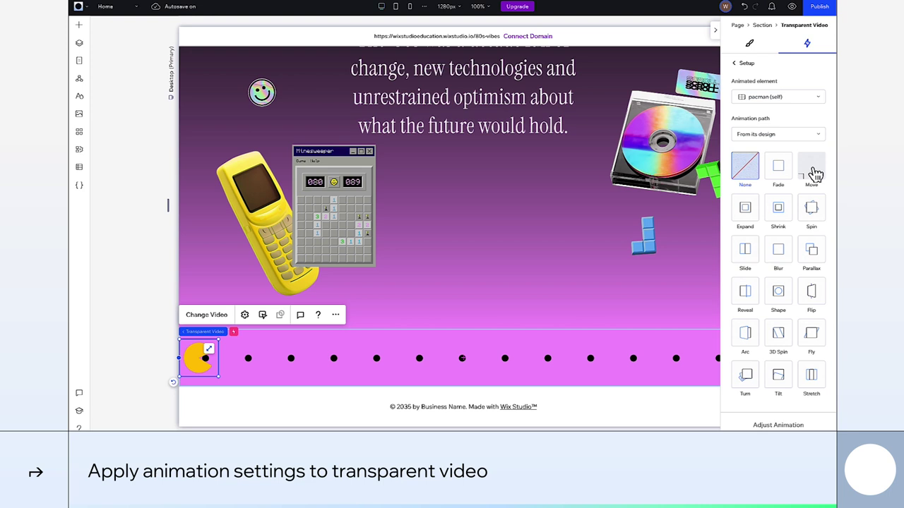
{"action": "left_click", "coordinate": [814, 173]}
Adjust the Pac-Man video's Move animation to a 90° angle, a 100 vw distance and an animation area starting at 0%
{"action": "left_click", "coordinate": [793, 424]}
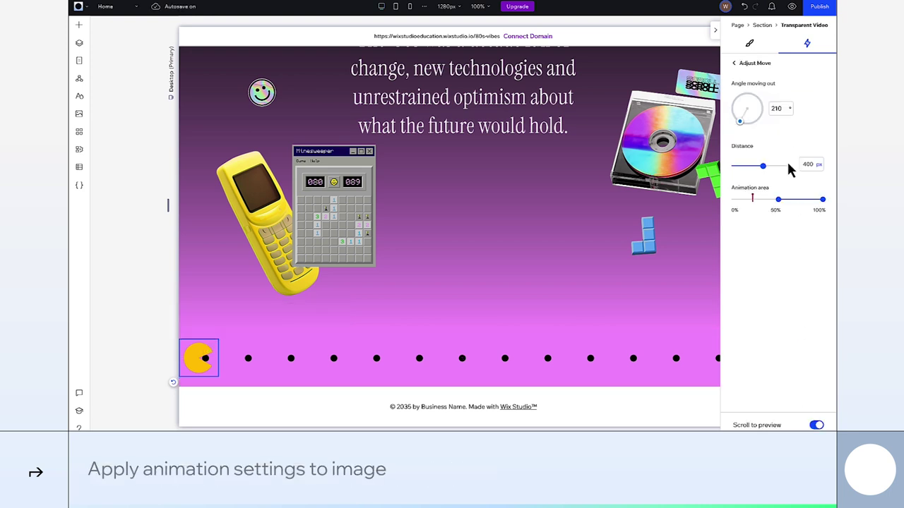
{"action": "left_click", "coordinate": [781, 108]}
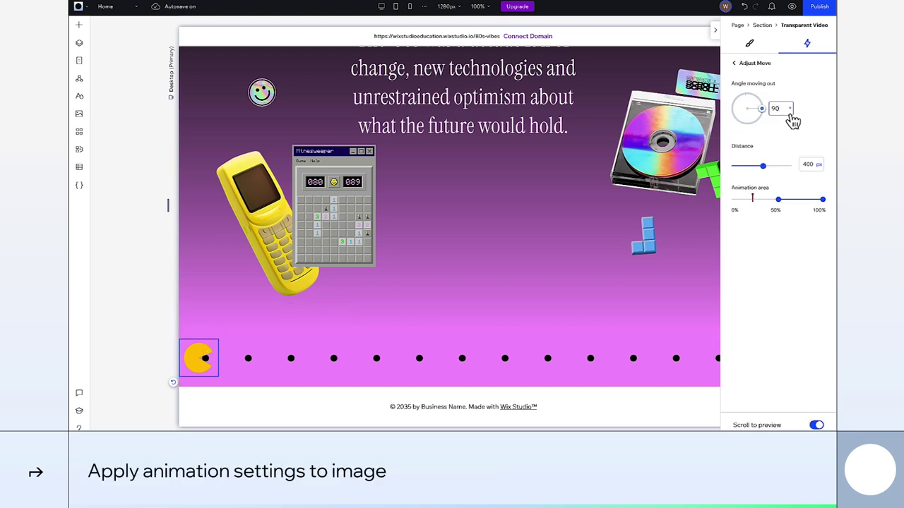
{"action": "left_click", "coordinate": [821, 168]}
{"action": "left_click", "coordinate": [817, 199]}
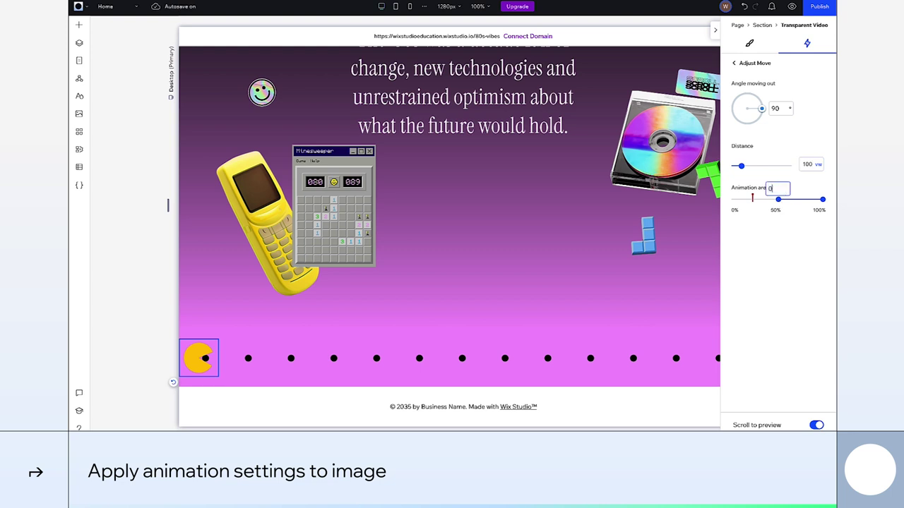
{"action": "key", "text": "Return"}
{"action": "left_click", "coordinate": [749, 67]}
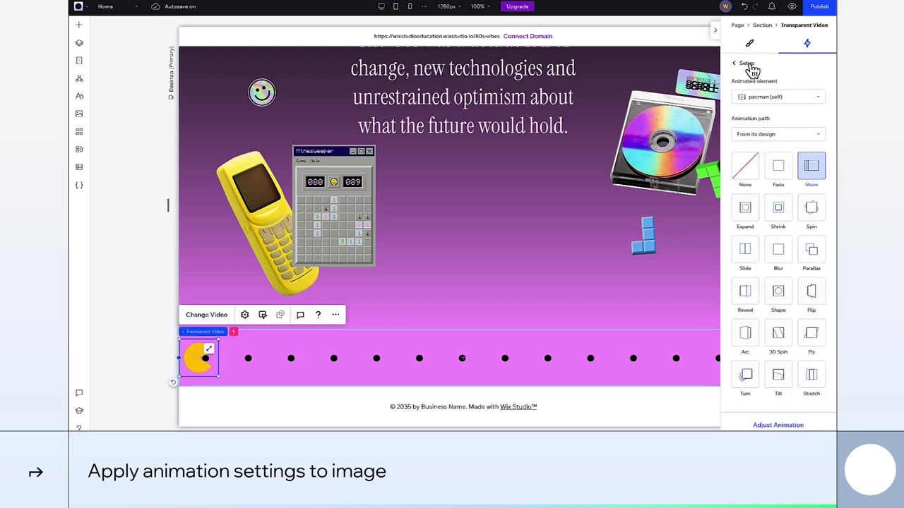
{"action": "left_click", "coordinate": [746, 71]}
Give the row-of-dots image a Reveal scroll animation with the animation path set to From its design
{"action": "left_click", "coordinate": [628, 360]}
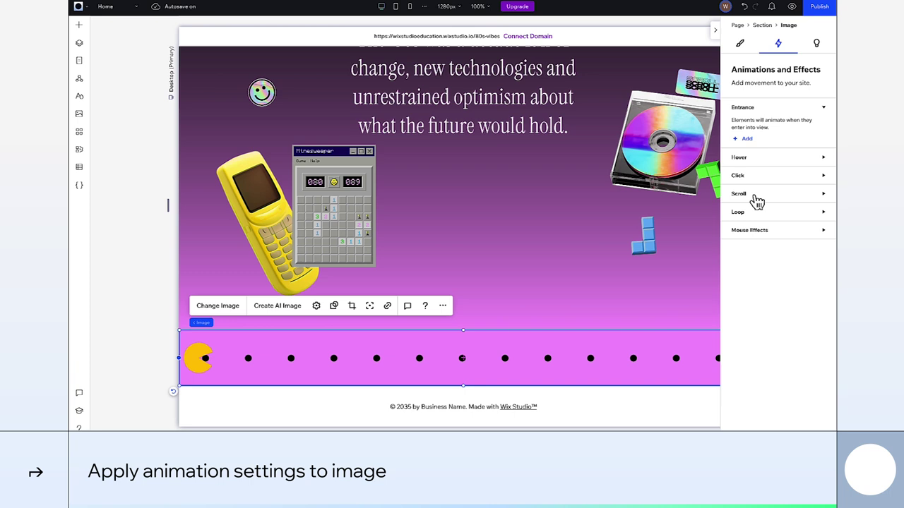
{"action": "left_click", "coordinate": [754, 197]}
{"action": "left_click", "coordinate": [747, 219]}
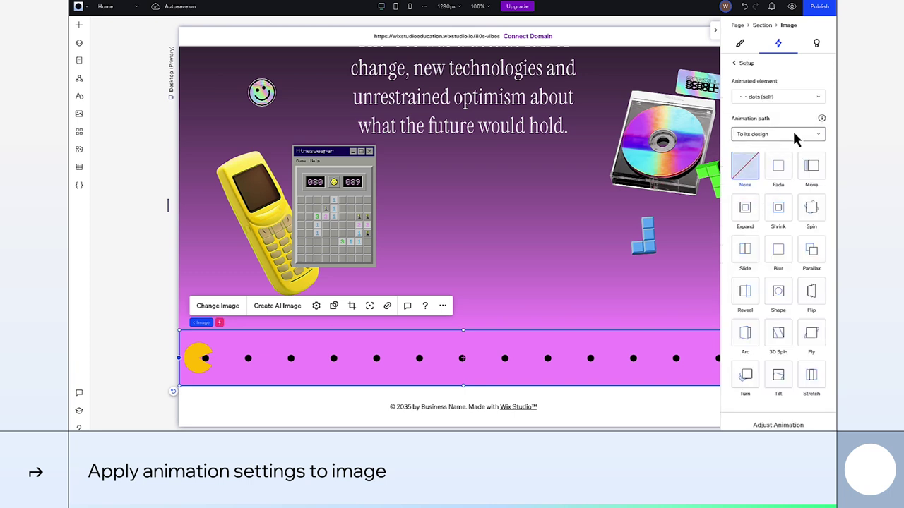
{"action": "left_click", "coordinate": [799, 135]}
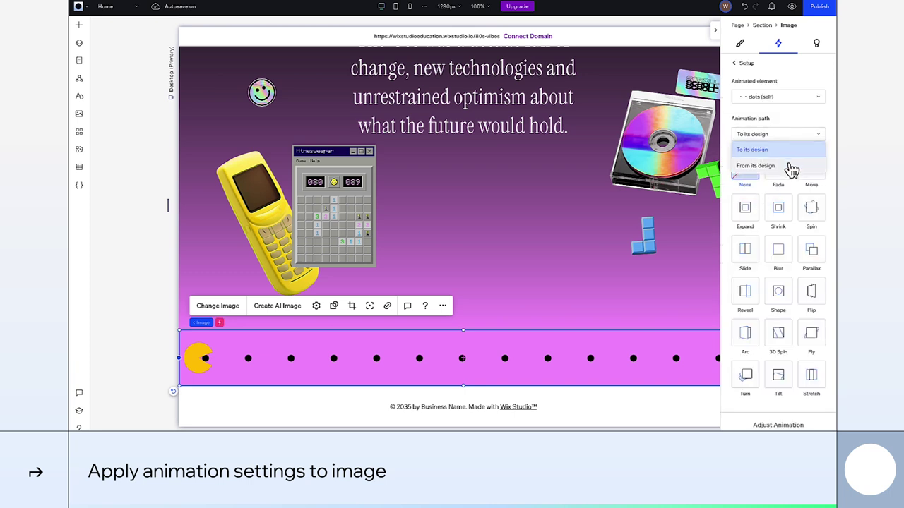
{"action": "left_click", "coordinate": [792, 166]}
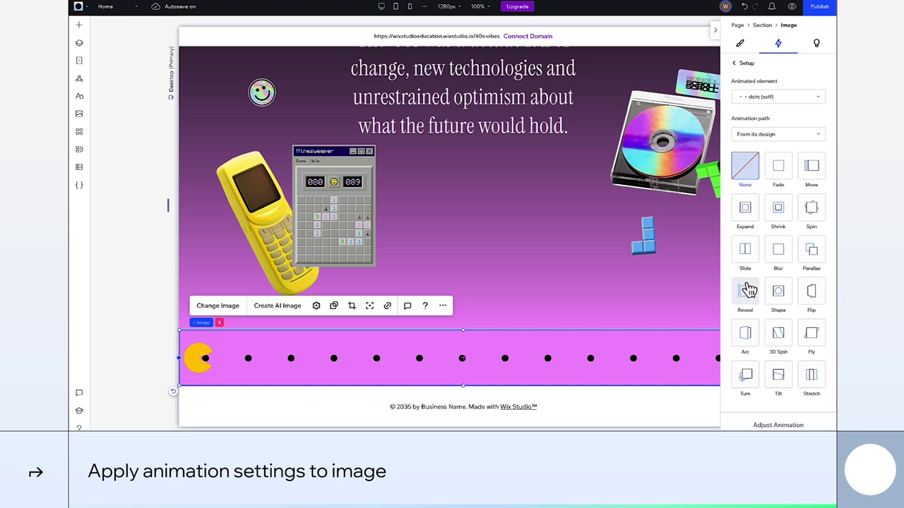
{"action": "left_click", "coordinate": [748, 294]}
Set the dots image's Reveal direction to To the right and start its animation area at 0%
{"action": "left_click", "coordinate": [784, 424]}
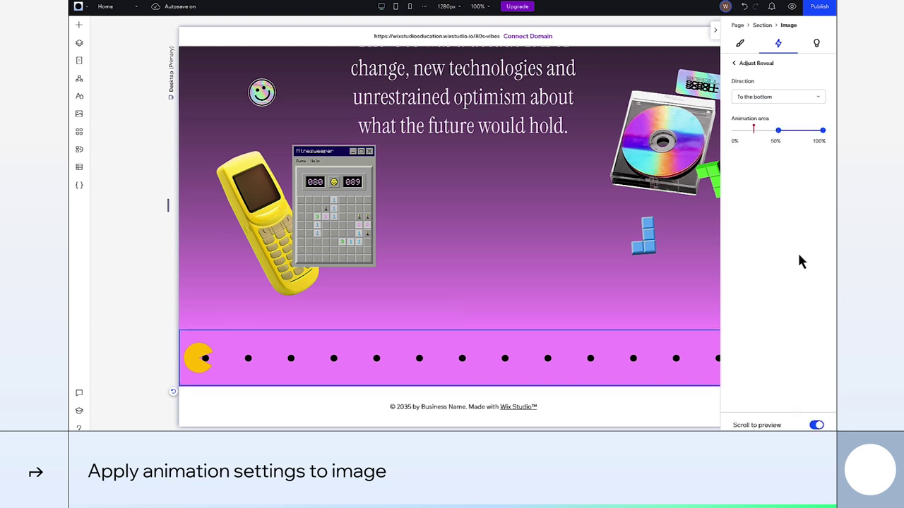
{"action": "left_click", "coordinate": [782, 99]}
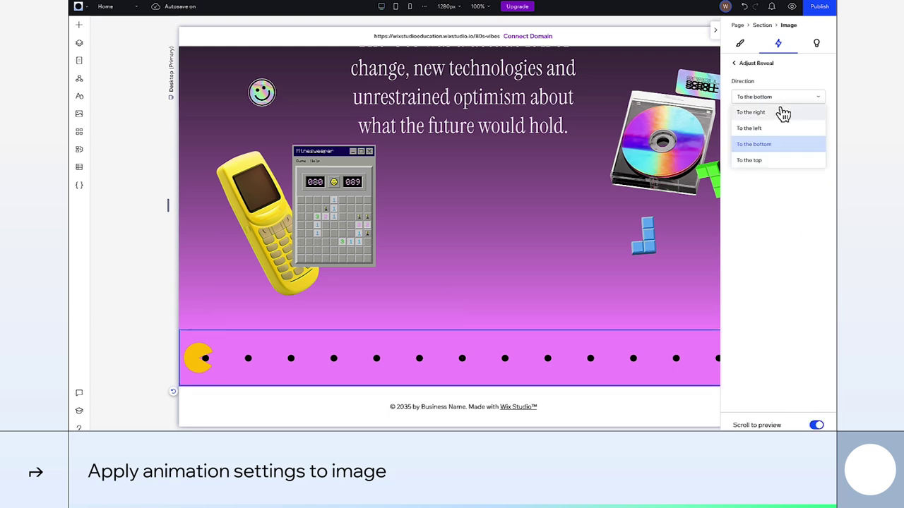
{"action": "left_click", "coordinate": [783, 114]}
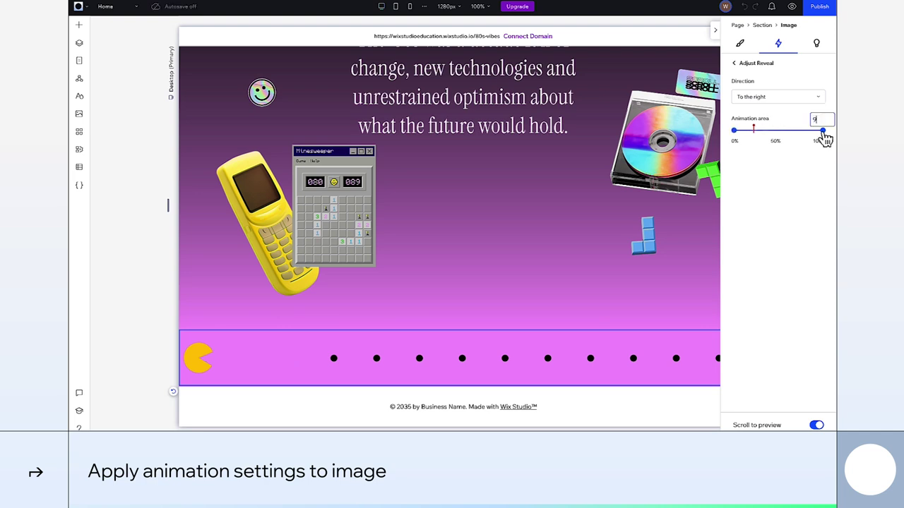
{"action": "left_click", "coordinate": [757, 64]}
{"action": "left_click", "coordinate": [749, 66]}
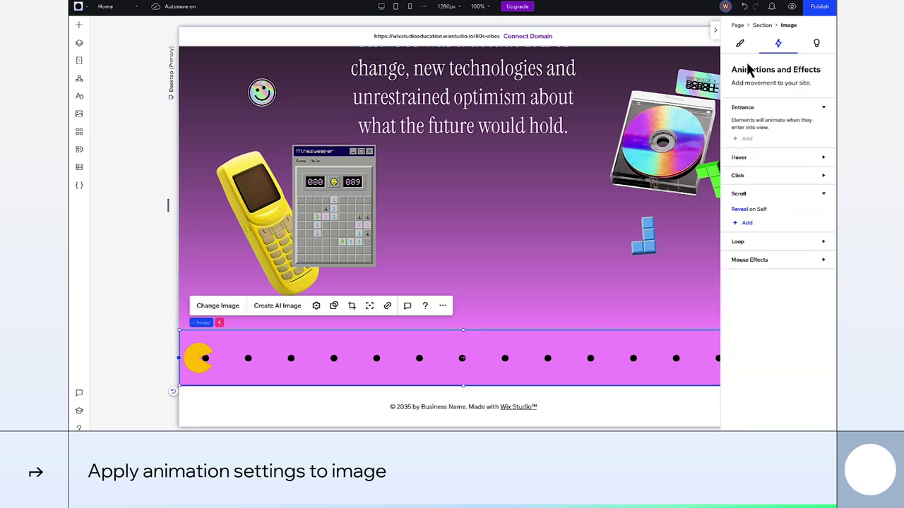
Add a blank section below the pink Pac-Man section and set its responsive behavior to Fit to screen
{"action": "left_click", "coordinate": [720, 35]}
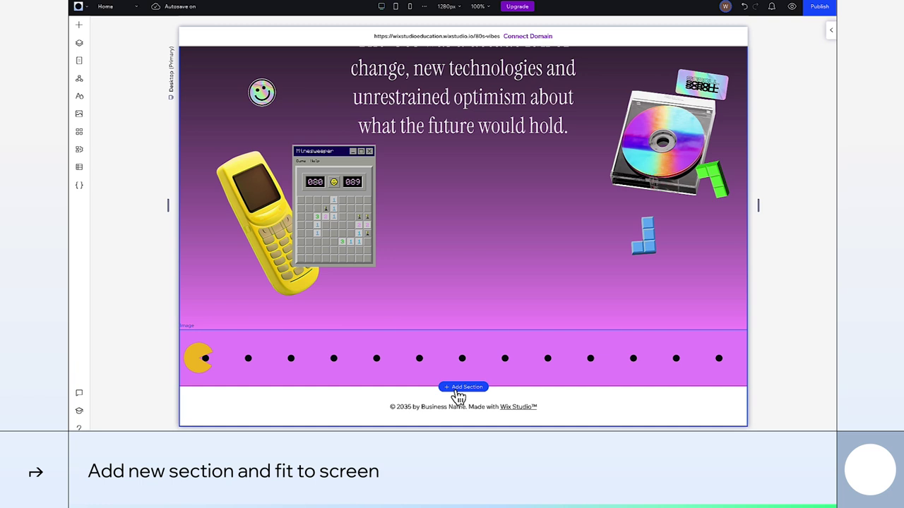
{"action": "left_click", "coordinate": [463, 388]}
{"action": "left_click", "coordinate": [831, 32]}
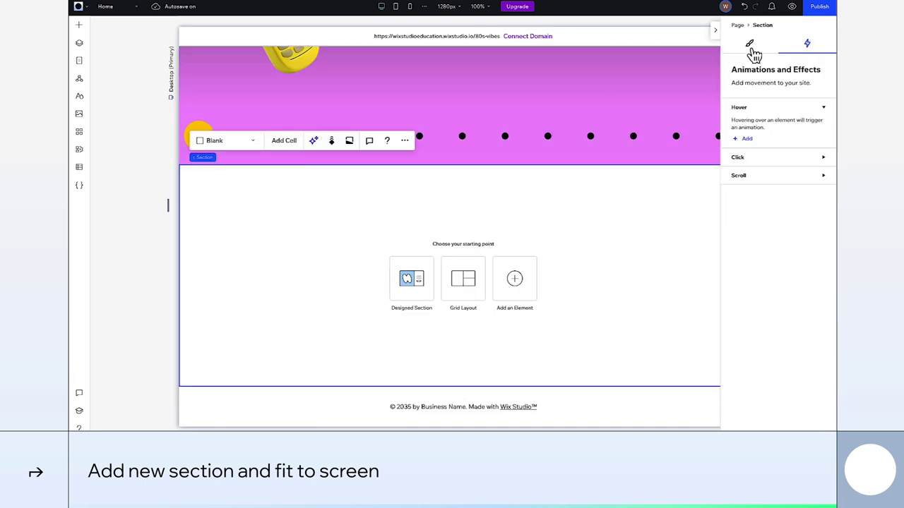
{"action": "left_click", "coordinate": [751, 49]}
{"action": "left_click", "coordinate": [758, 120]}
{"action": "left_click", "coordinate": [765, 154]}
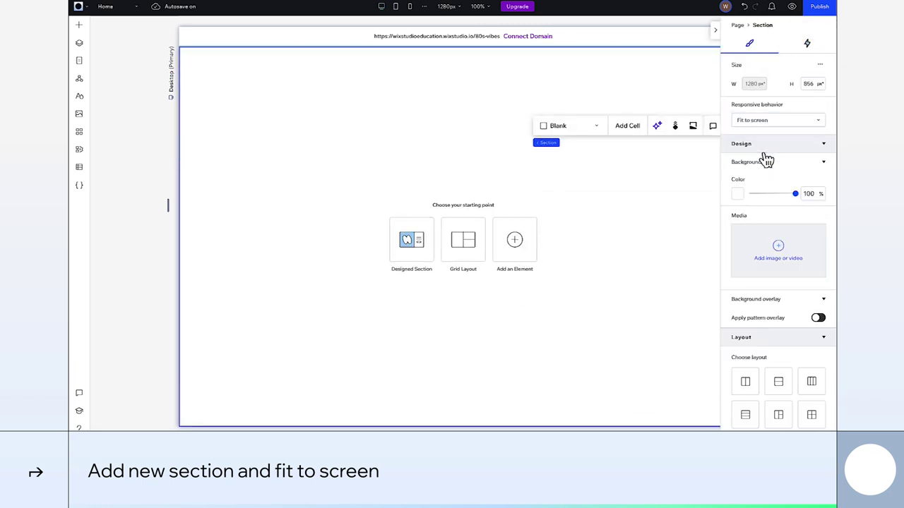
{"action": "left_click", "coordinate": [715, 31]}
Preview the site from the top of the page and check the scroll animations down through the Pac-Man section
{"action": "scroll", "coordinate": [770, 101], "scroll_direction": "up", "scroll_amount": 10}
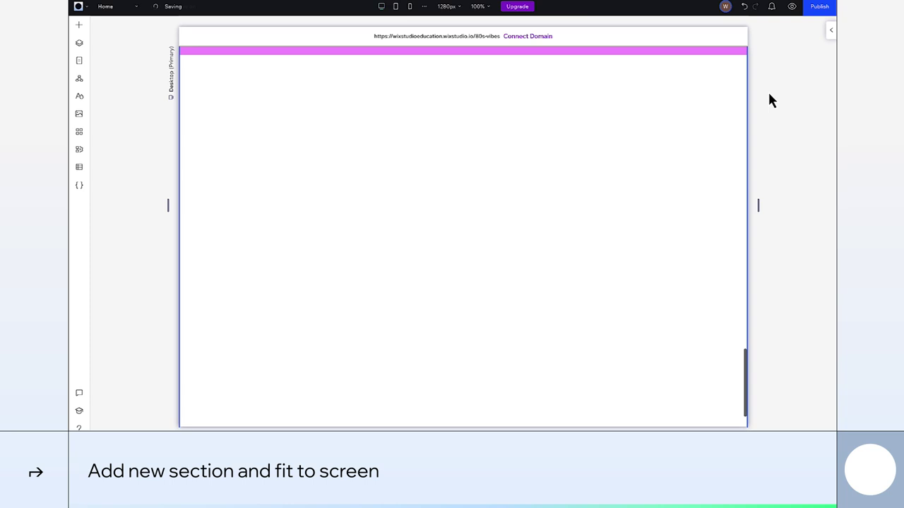
{"action": "scroll", "coordinate": [769, 95], "scroll_direction": "up", "scroll_amount": 10}
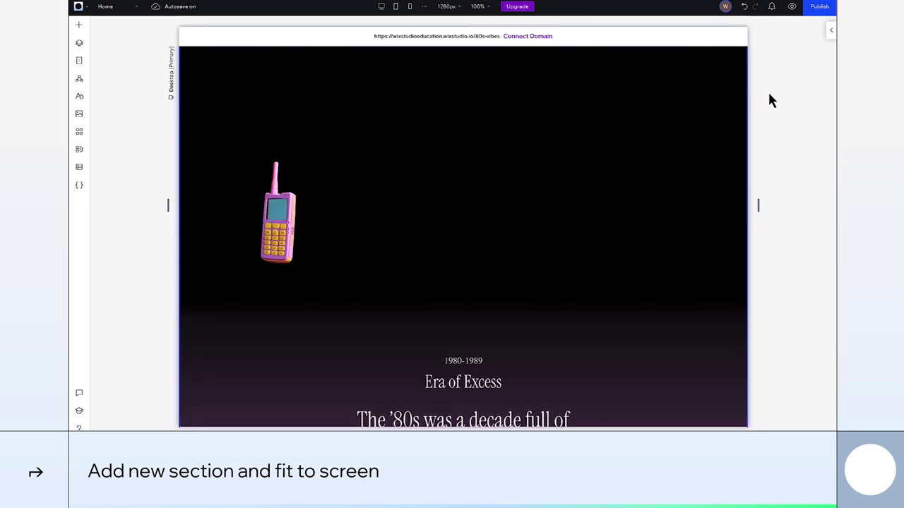
{"action": "scroll", "coordinate": [769, 101], "scroll_direction": "up", "scroll_amount": 3}
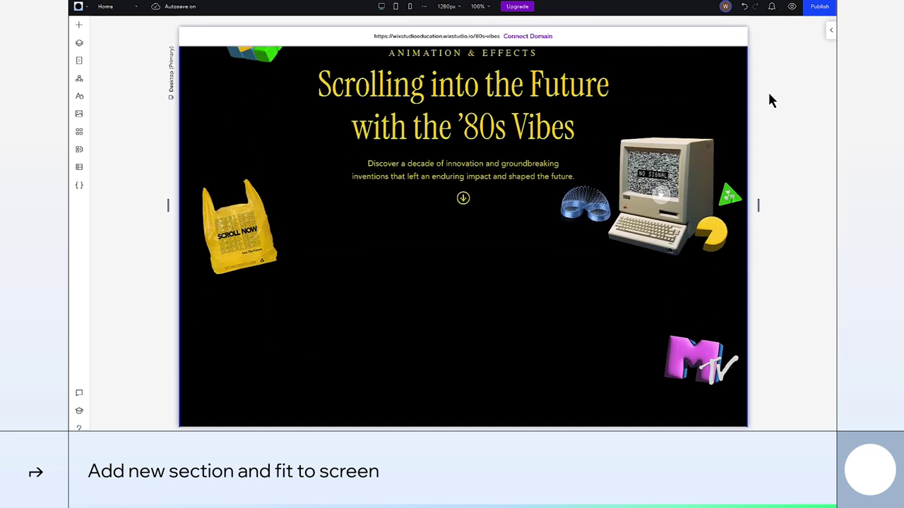
{"action": "left_click", "coordinate": [792, 7]}
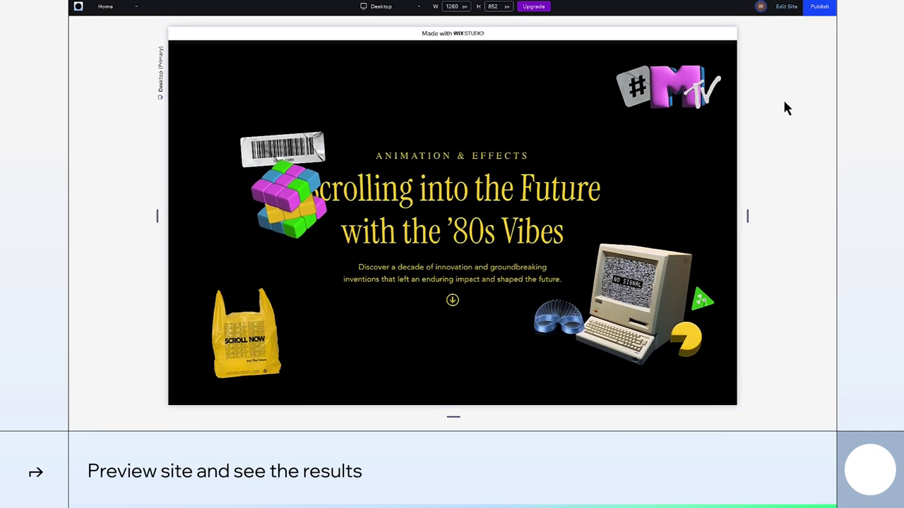
{"action": "scroll", "coordinate": [785, 106], "scroll_direction": "down", "scroll_amount": 1}
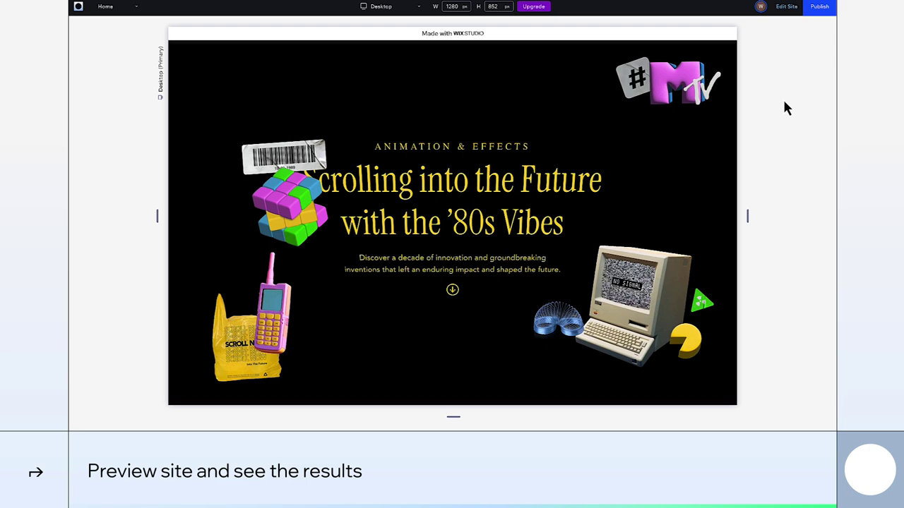
{"action": "scroll", "coordinate": [785, 105], "scroll_direction": "down", "scroll_amount": 6}
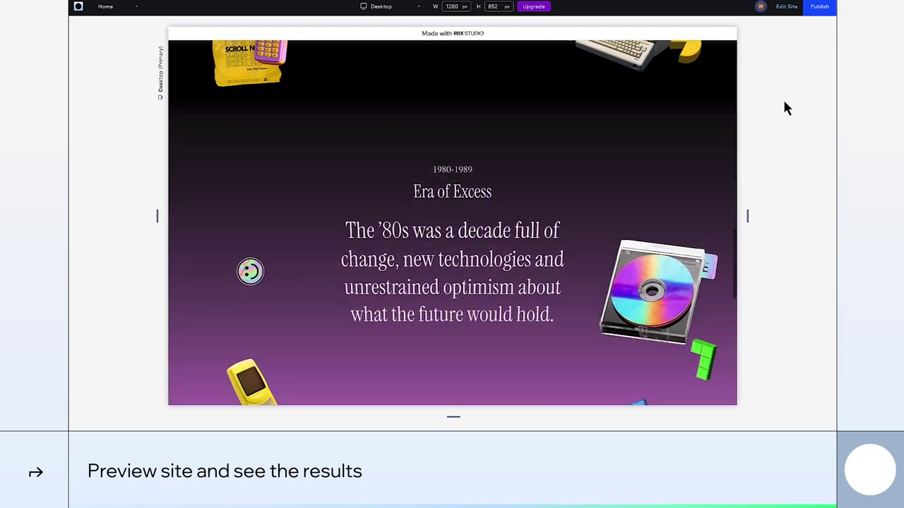
{"action": "scroll", "coordinate": [785, 107], "scroll_direction": "down", "scroll_amount": 10}
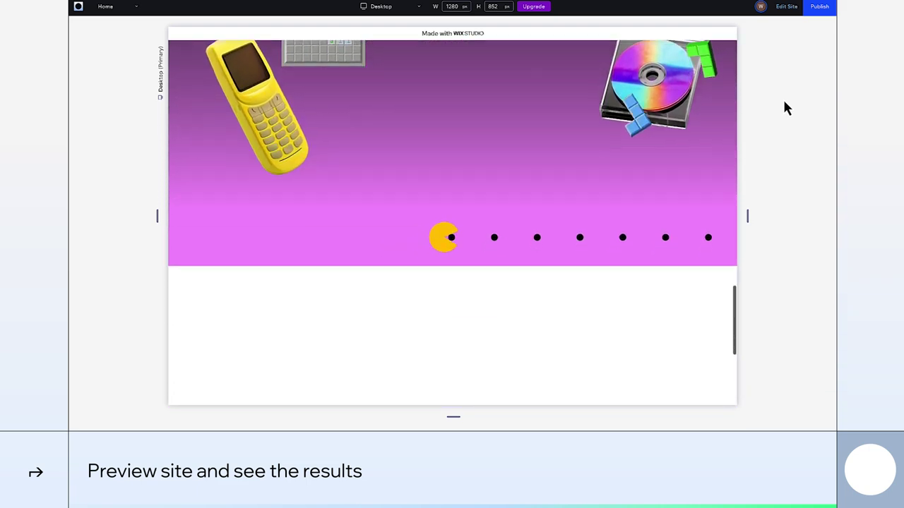